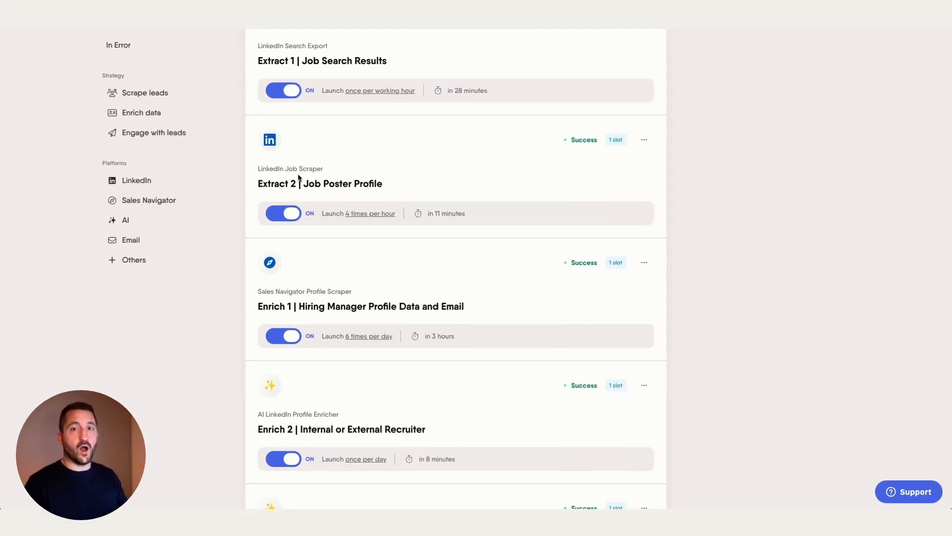
Scroll through the job-post lead flow cards on the PhantomBuster dashboard.
scroll(336, 206, "down", 2)
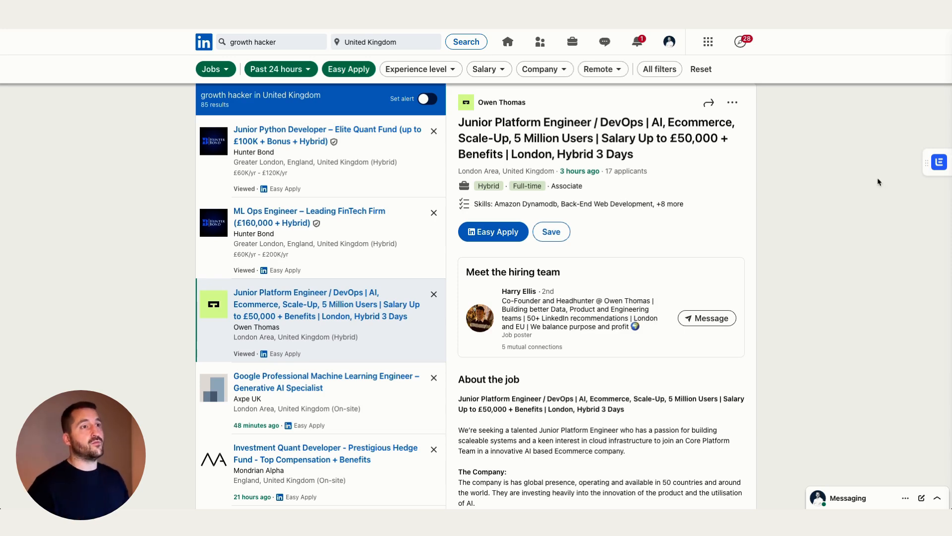
Review every filter of the growth hacker job search, including Past 24 hours and Easy Apply, then close the panel.
left_click(661, 70)
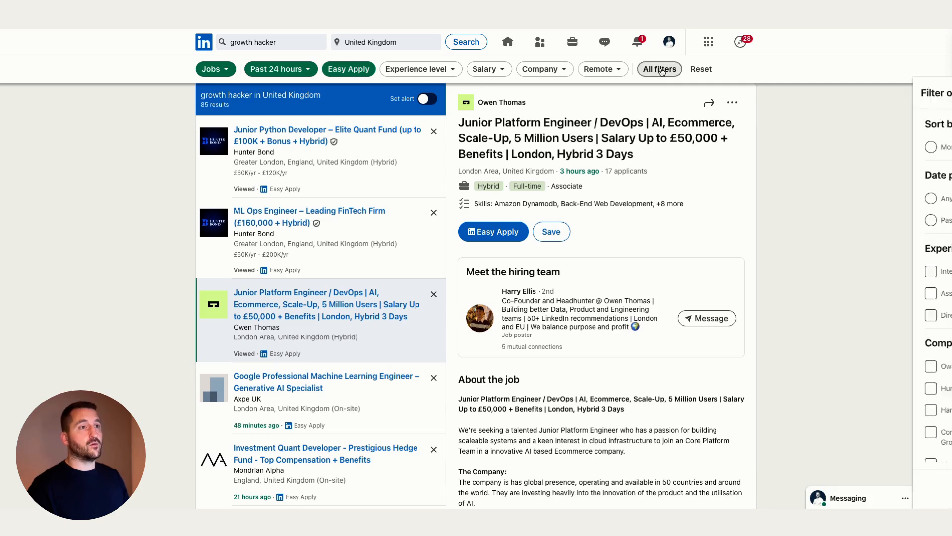
scroll(801, 178, "down", 2)
scroll(797, 212, "down", 2)
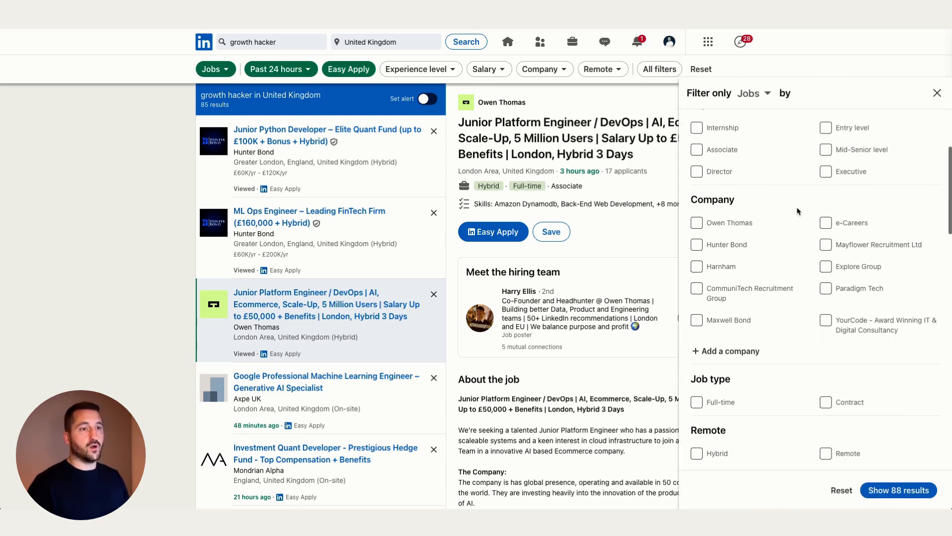
scroll(797, 211, "up", 3)
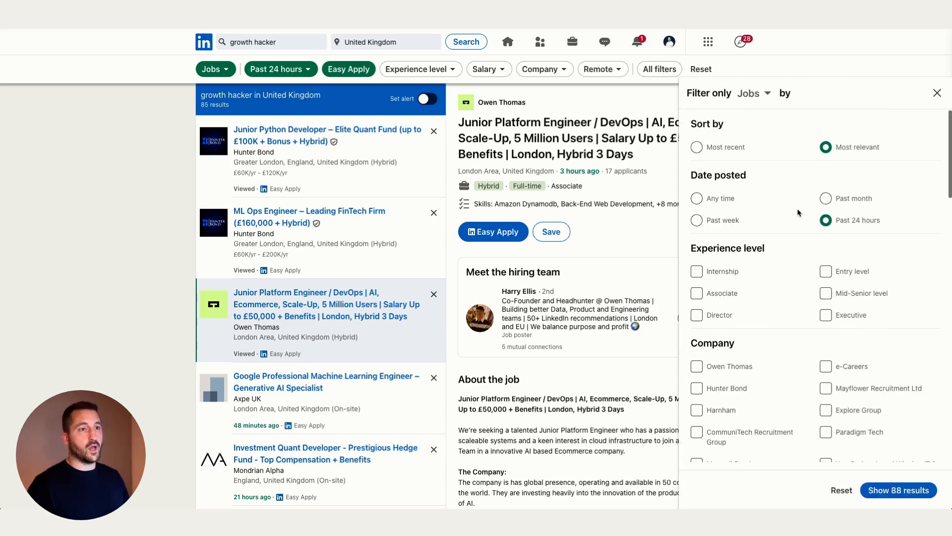
scroll(799, 212, "down", 3)
scroll(798, 213, "down", 6)
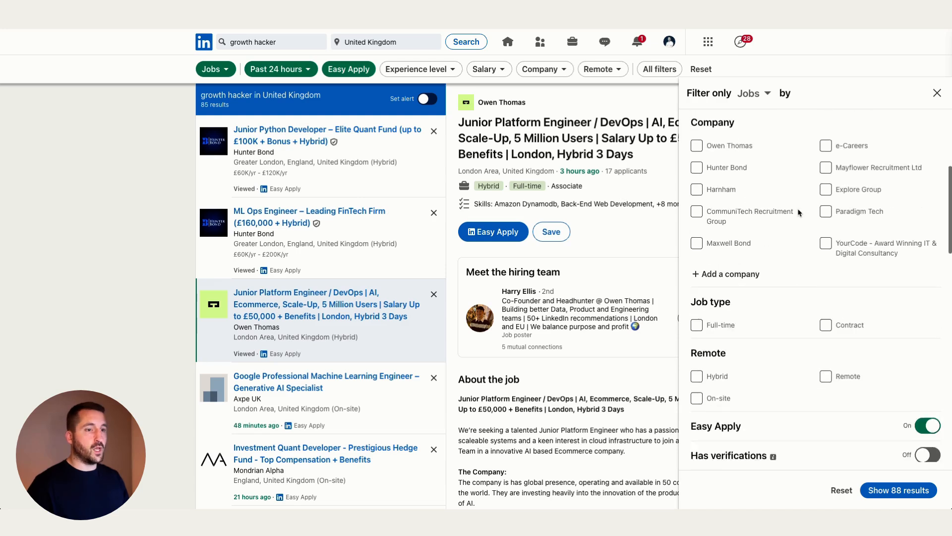
scroll(799, 212, "down", 6)
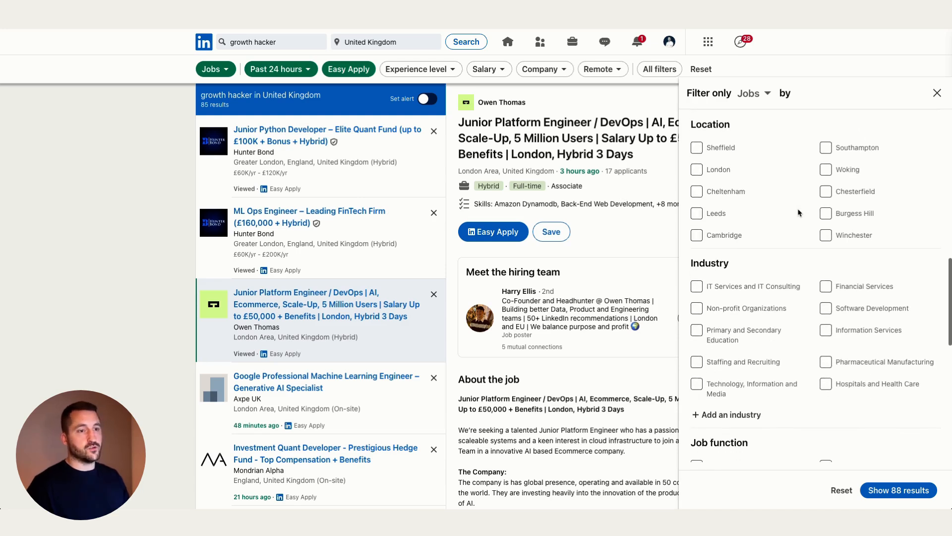
left_click(937, 92)
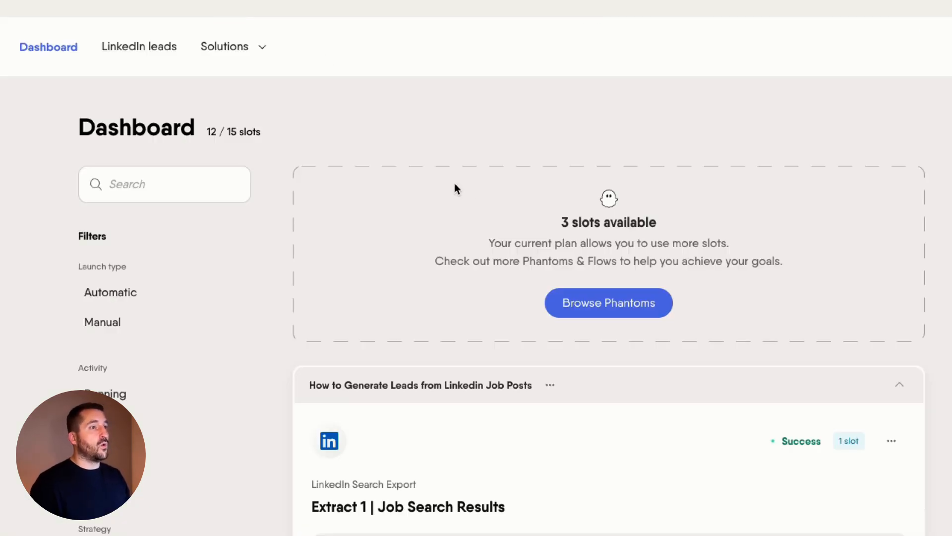
Open the Extract 1 | Job Search Results setup and confirm its saved growth hacker search URL.
scroll(475, 201, "down", 3)
scroll(476, 201, "down", 2)
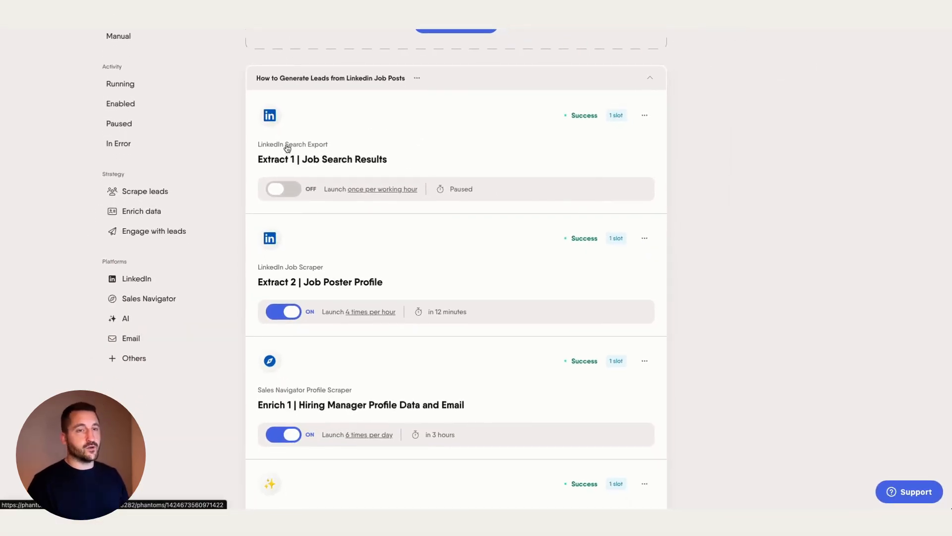
left_click(287, 148)
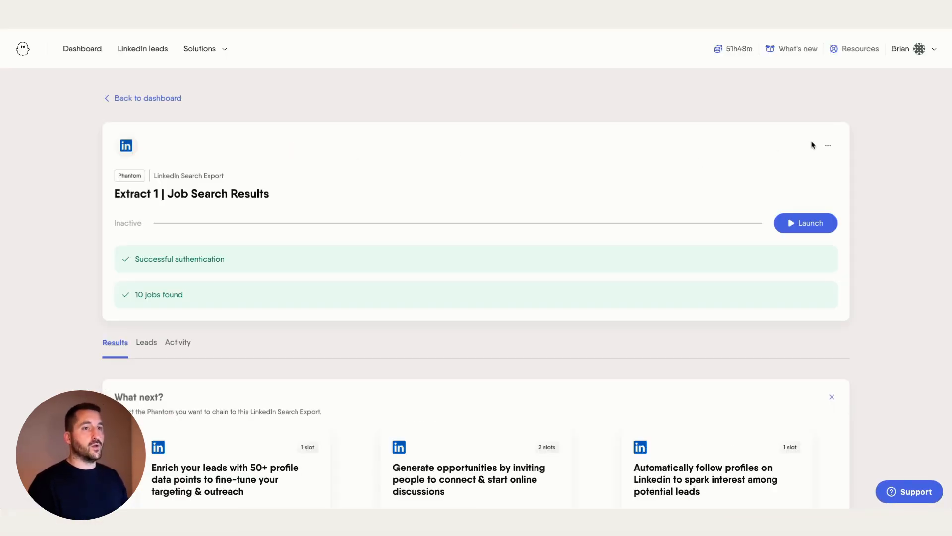
left_click(826, 147)
left_click(803, 168)
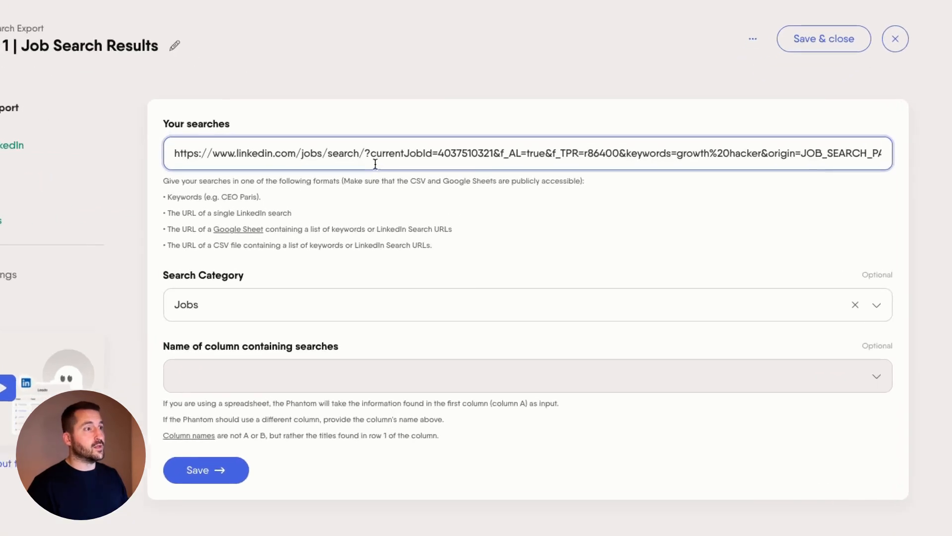
left_click(201, 147)
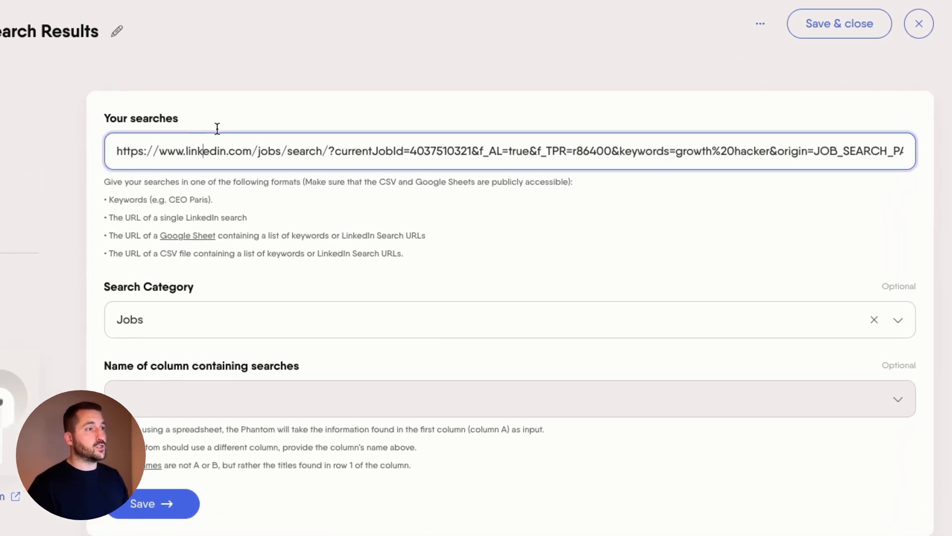
left_click(226, 112)
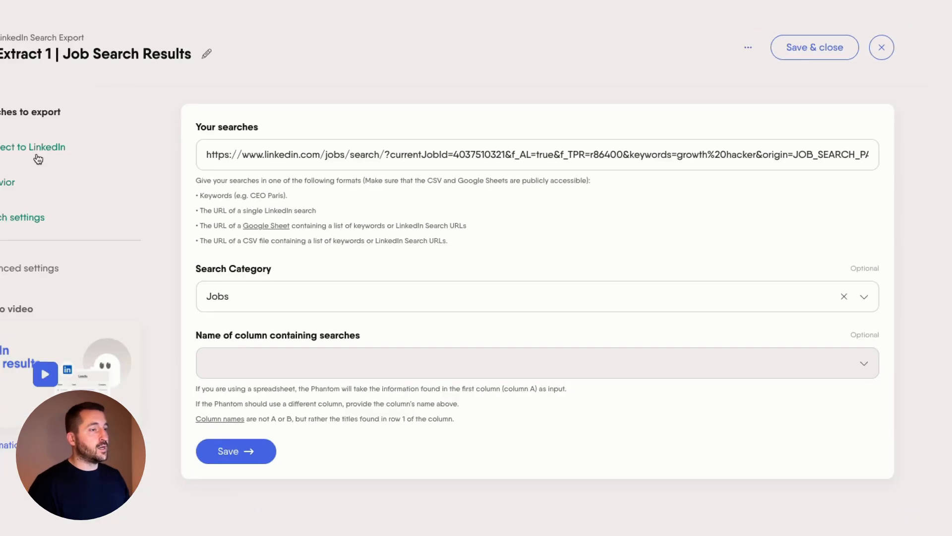
left_click(35, 152)
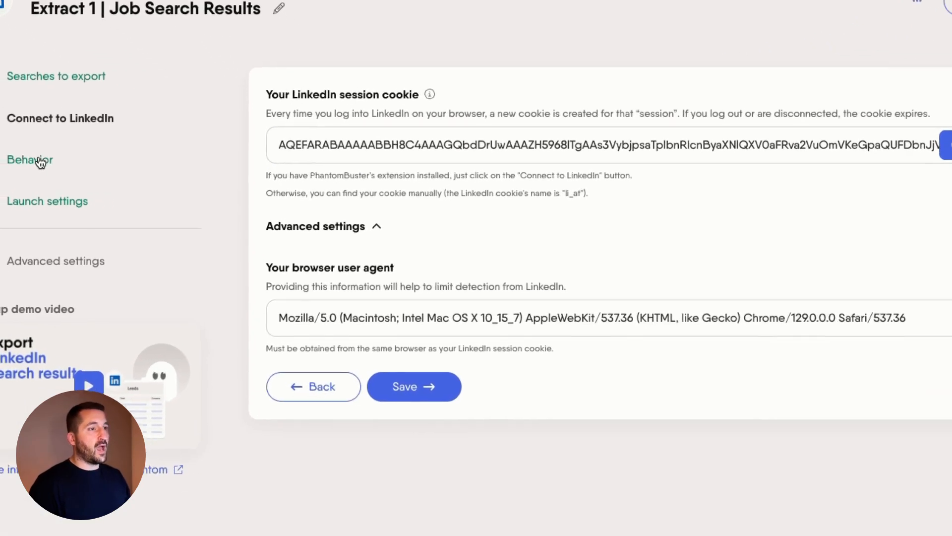
Keep 10 results per launch and turn off removing duplicate profiles between searches.
left_click(41, 161)
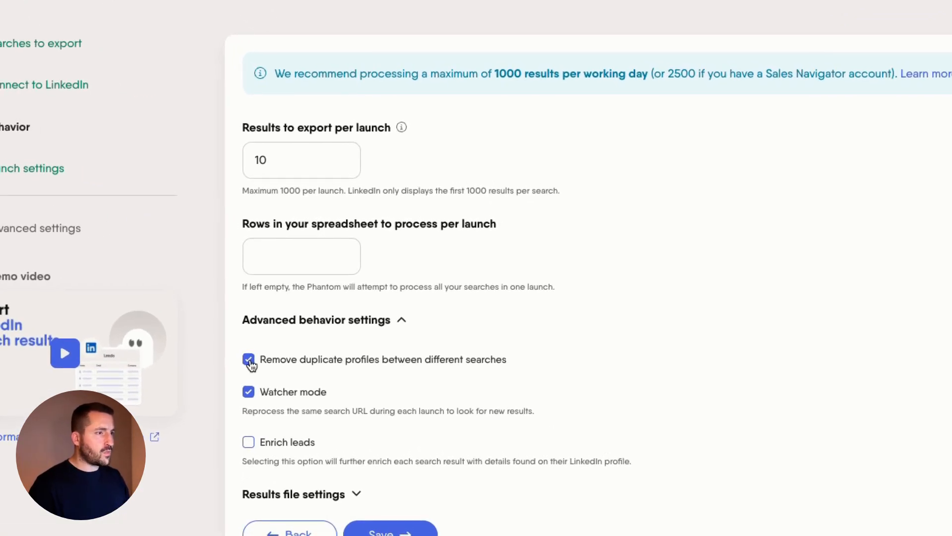
left_click(388, 336)
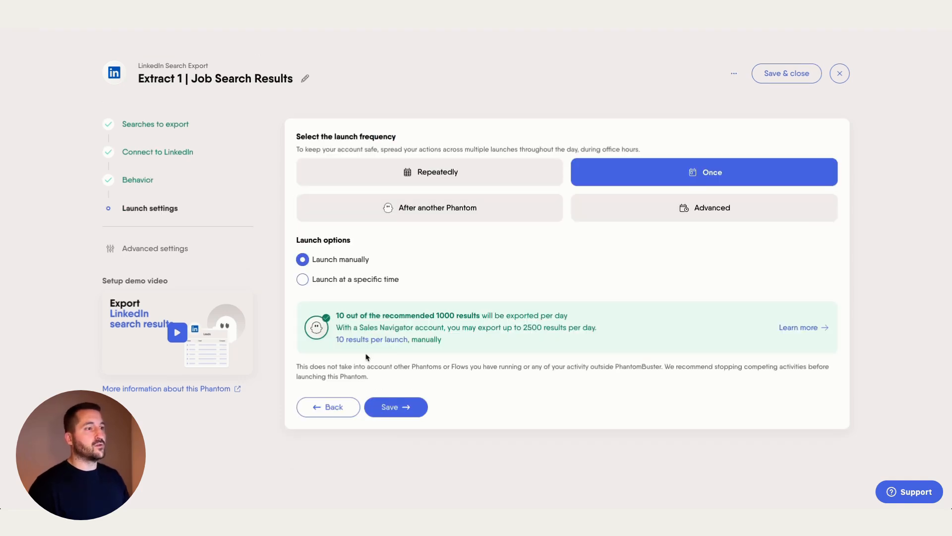
Schedule Extract 1 to launch repeatedly, once per working hour from 9 to 5, and save.
left_click(436, 177)
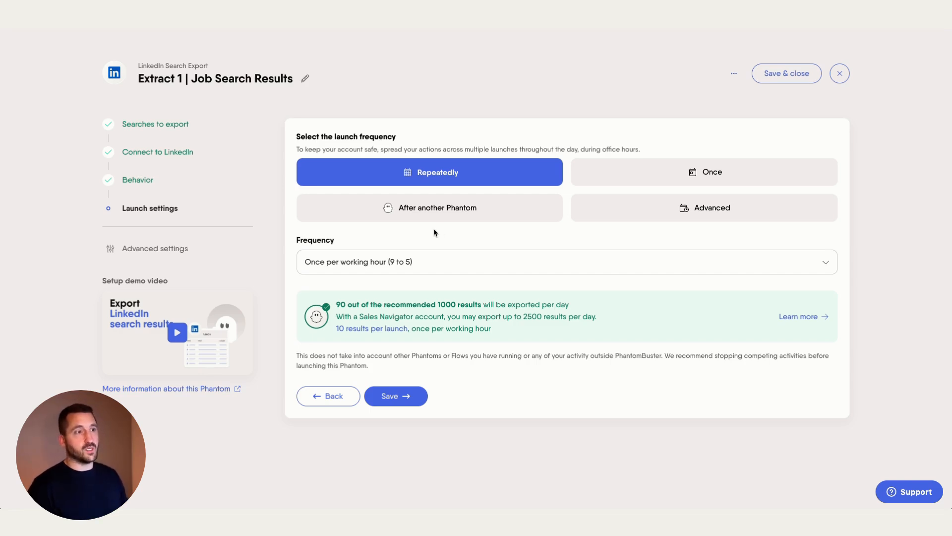
left_click(442, 259)
scroll(446, 343, "down", 3)
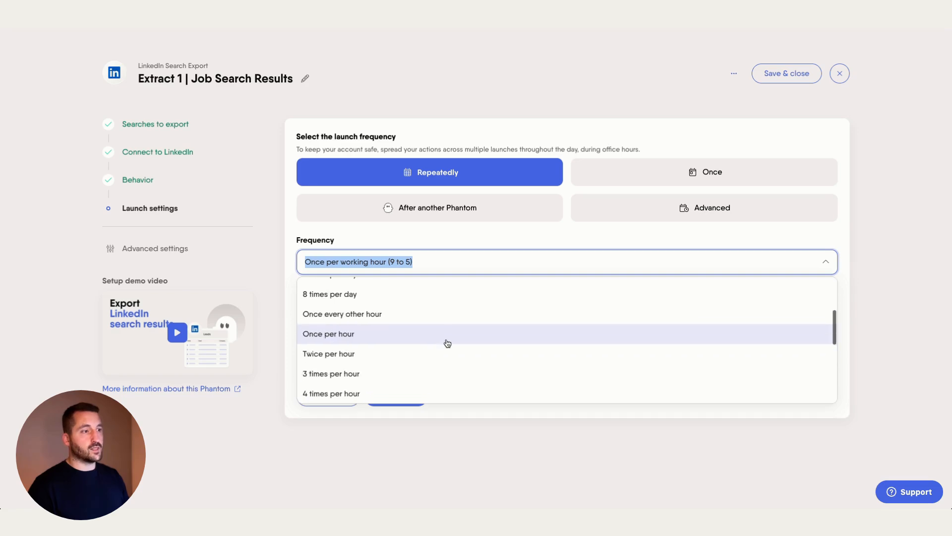
scroll(448, 343, "up", 3)
left_click(545, 241)
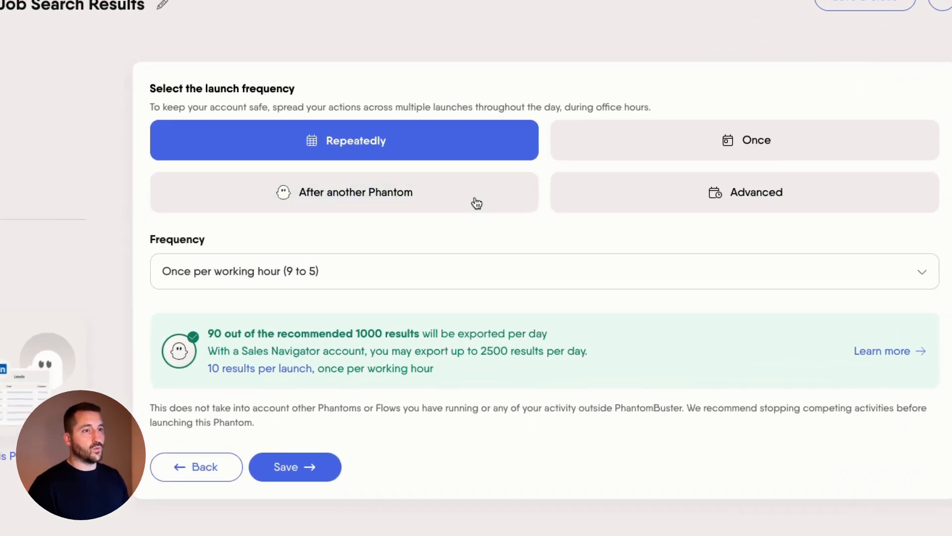
left_click(703, 198)
scroll(502, 293, "down", 5)
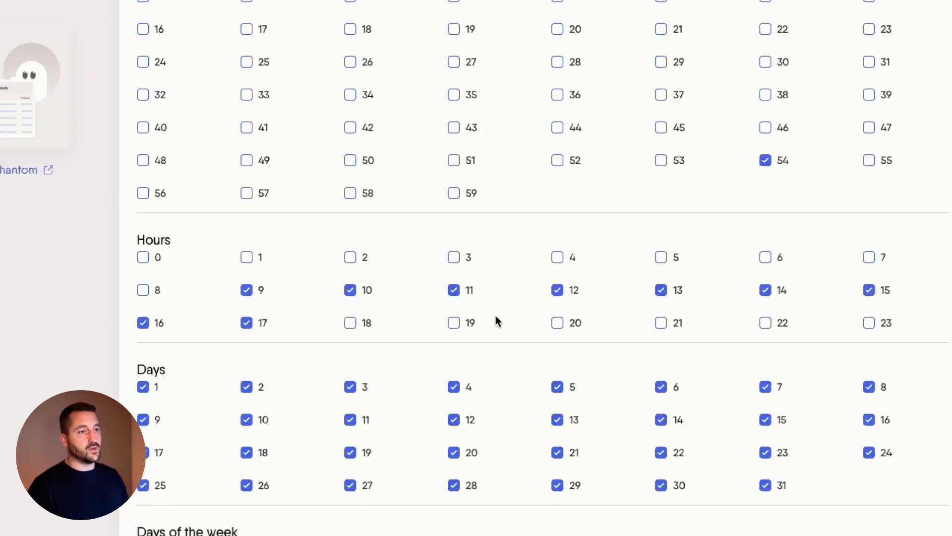
scroll(495, 314, "down", 4)
scroll(495, 318, "up", 10)
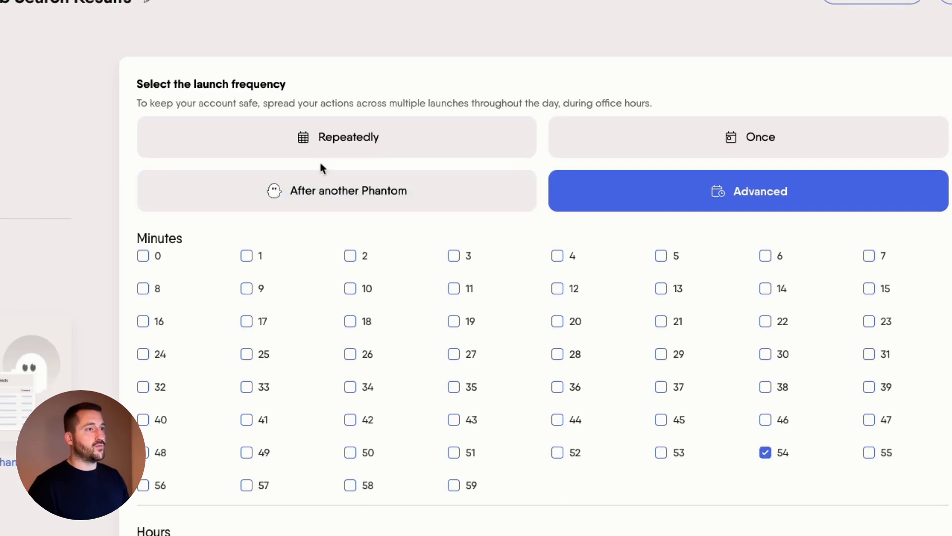
left_click(329, 136)
left_click(291, 470)
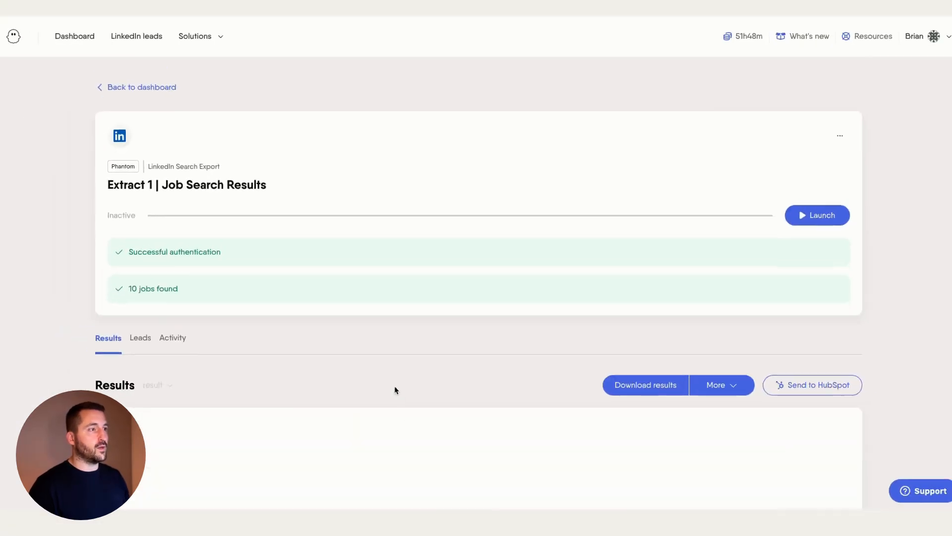
Reopen Extract 1 and scroll through its Results table of 54 exported jobs.
left_click(121, 88)
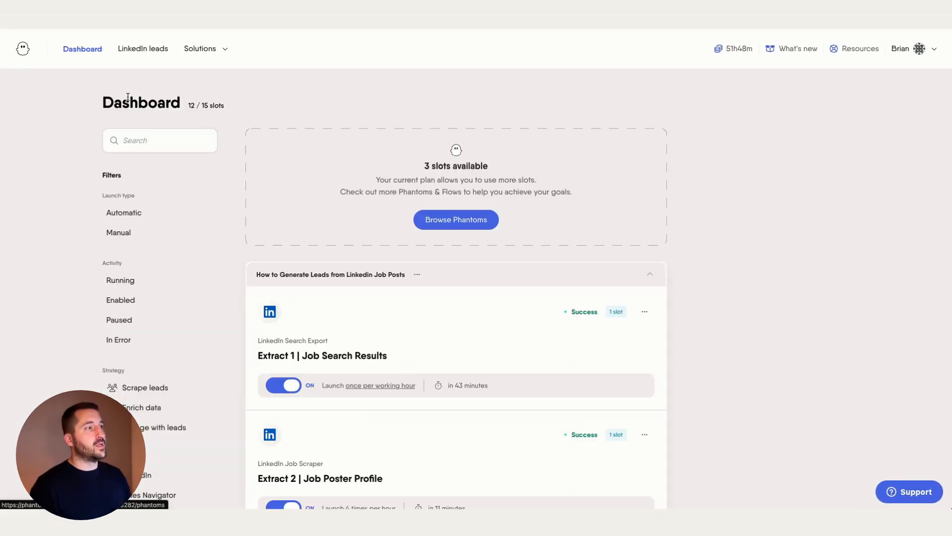
scroll(340, 212, "down", 6)
scroll(340, 208, "up", 3)
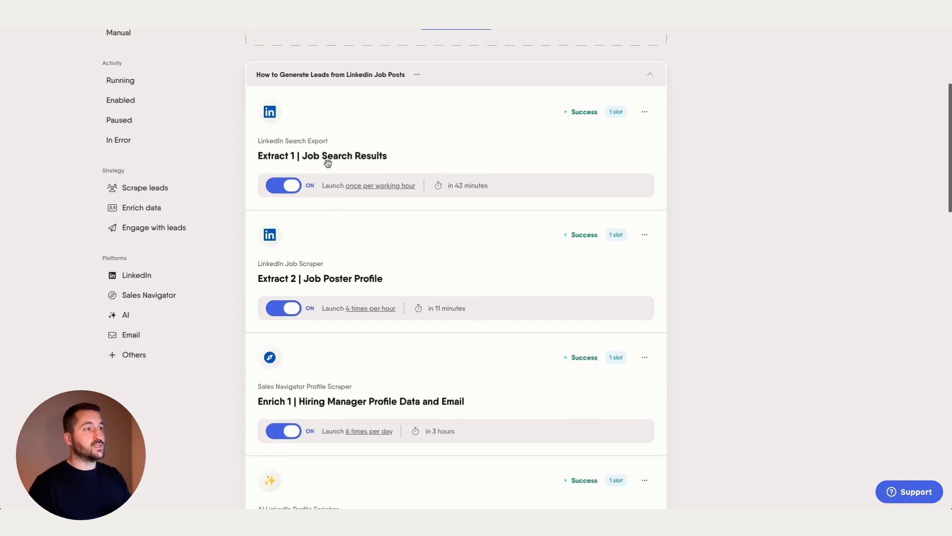
left_click(328, 163)
scroll(324, 269, "down", 5)
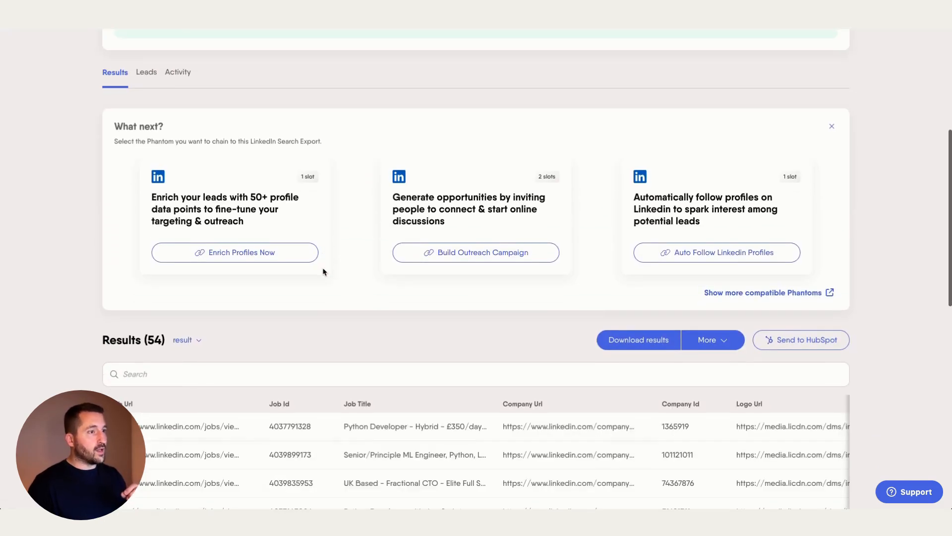
scroll(323, 271, "down", 4)
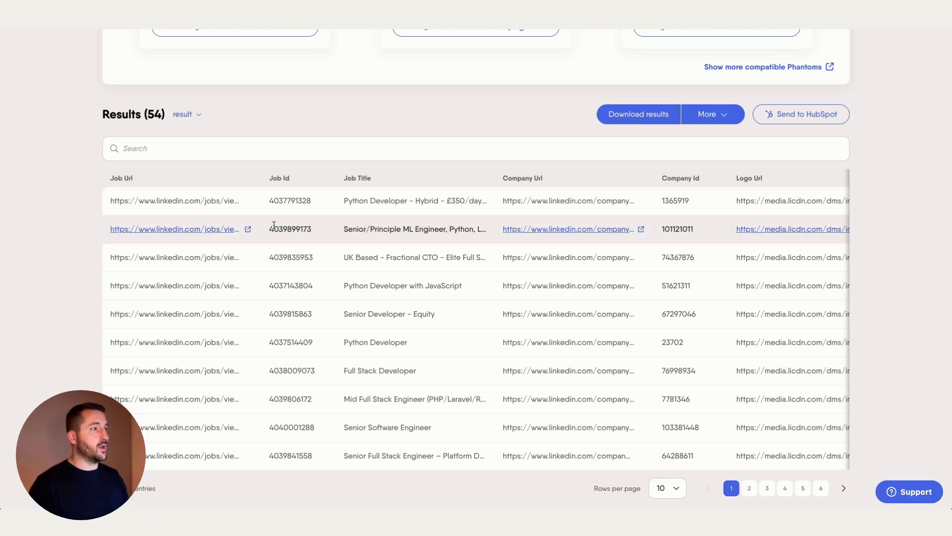
scroll(264, 229, "up", 10)
left_click(128, 97)
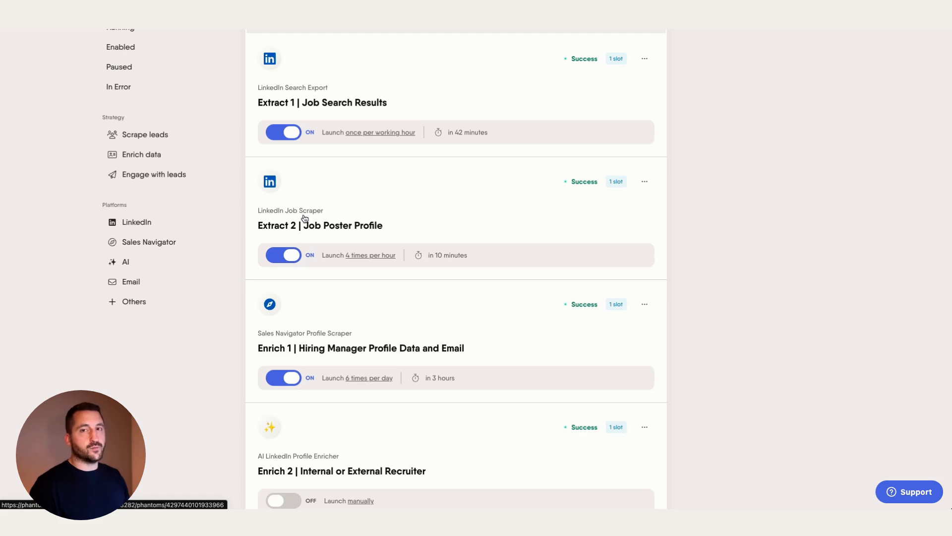
Feed Extract 2 from Extract 1's jobUrl column, 10 jobs per launch, launching 4 times per hour.
left_click(300, 215)
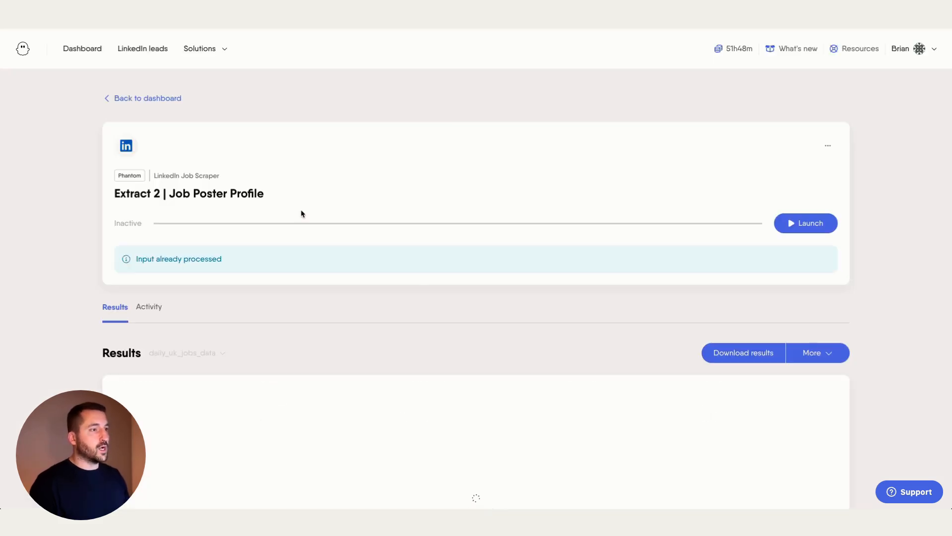
left_click(828, 145)
left_click(786, 169)
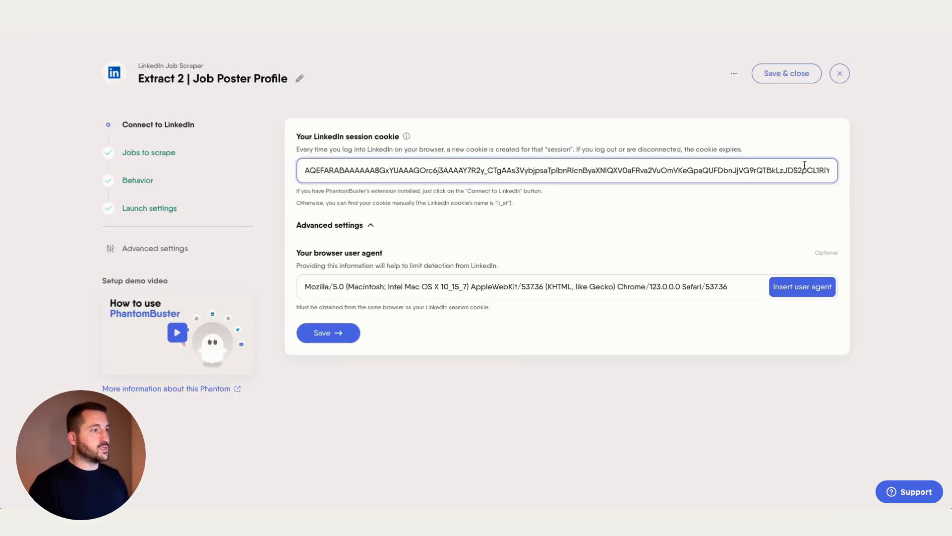
left_click(158, 149)
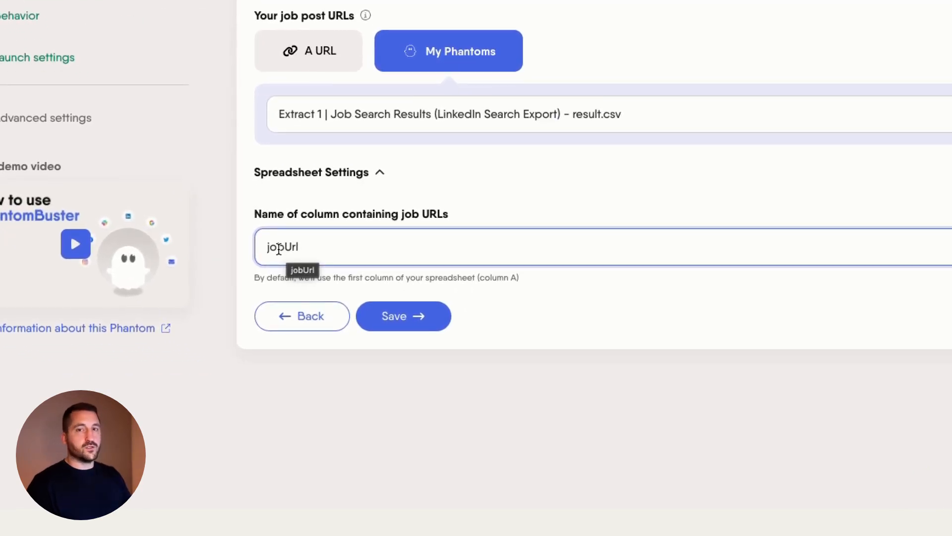
left_click(412, 322)
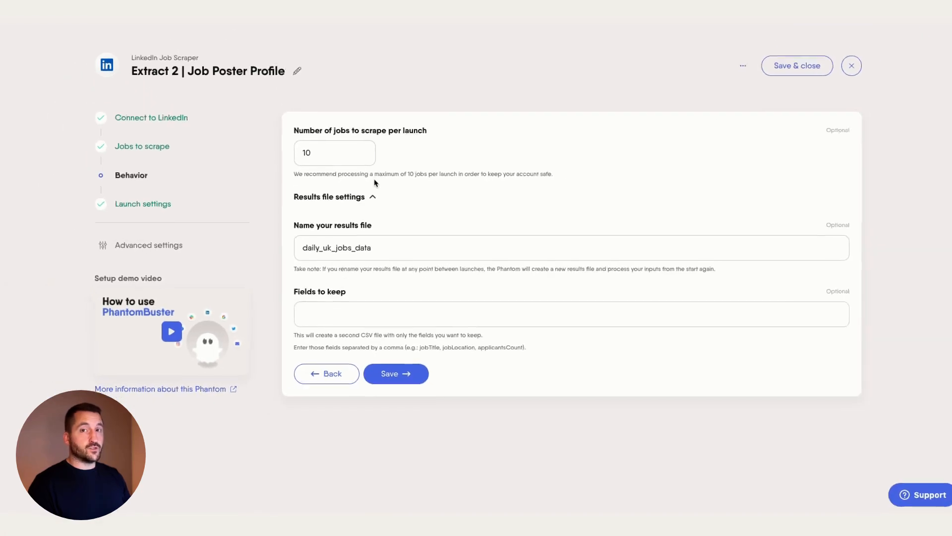
left_click(156, 208)
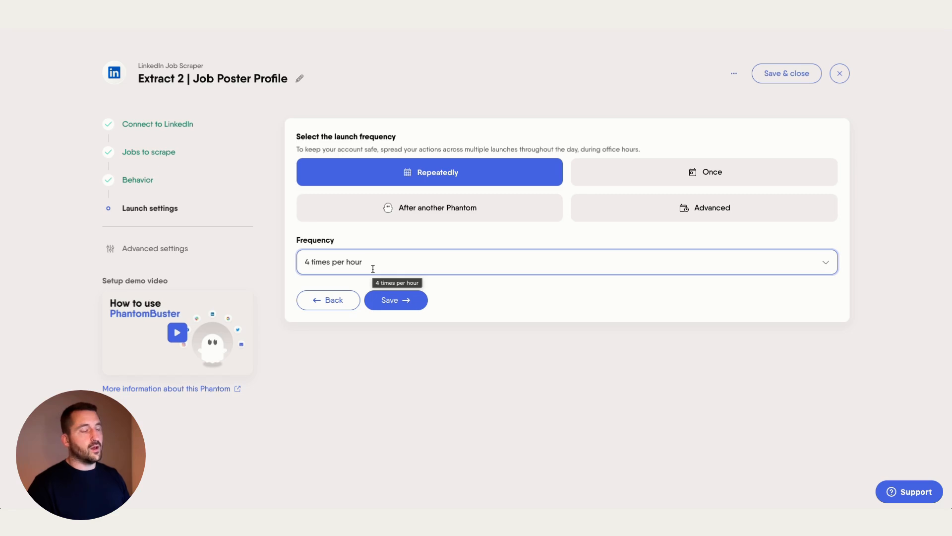
left_click(395, 303)
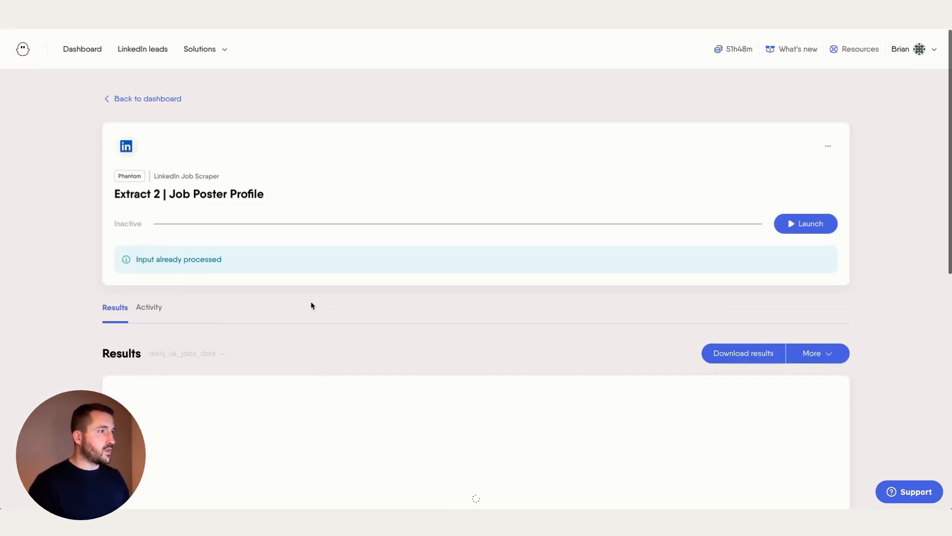
Open Extract 2 and scroll its 54 results across to the job poster profile URLs.
left_click(147, 98)
scroll(325, 276, "down", 10)
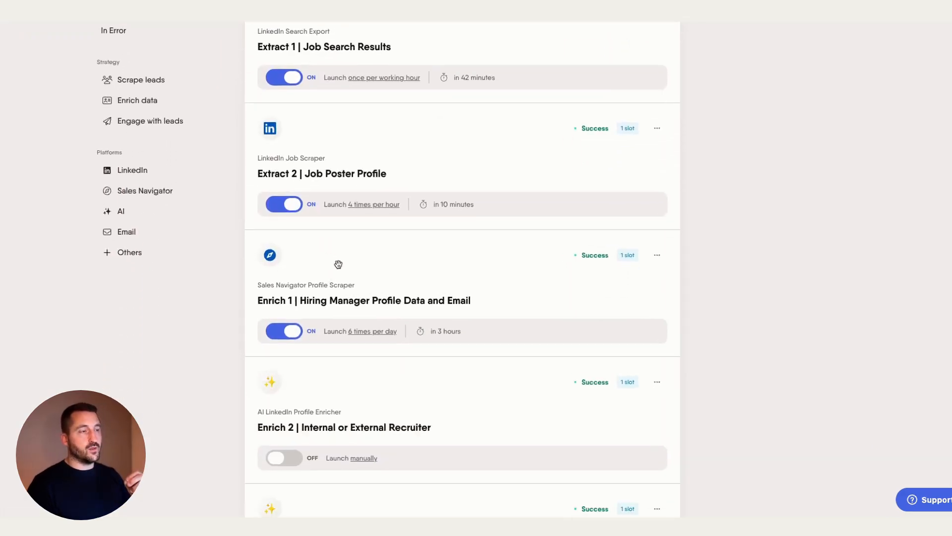
left_click(353, 148)
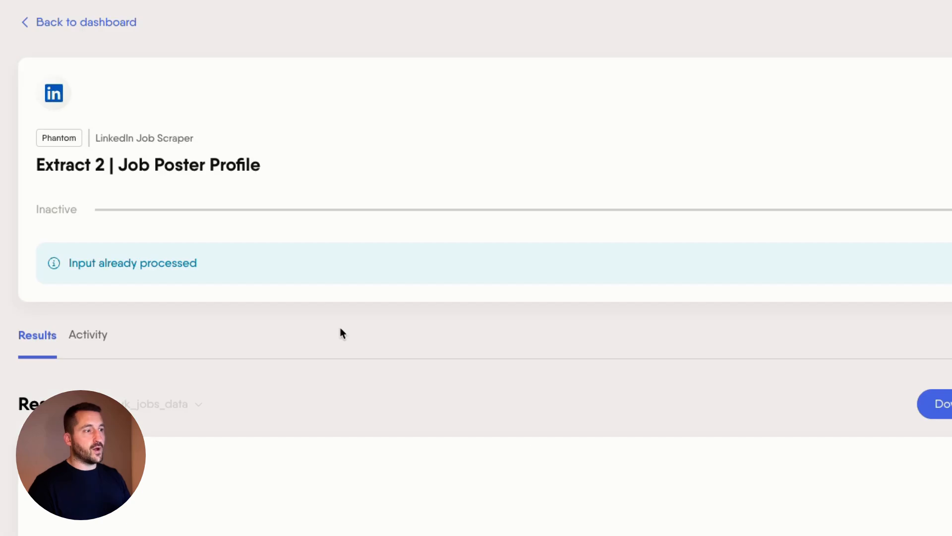
scroll(338, 332, "down", 4)
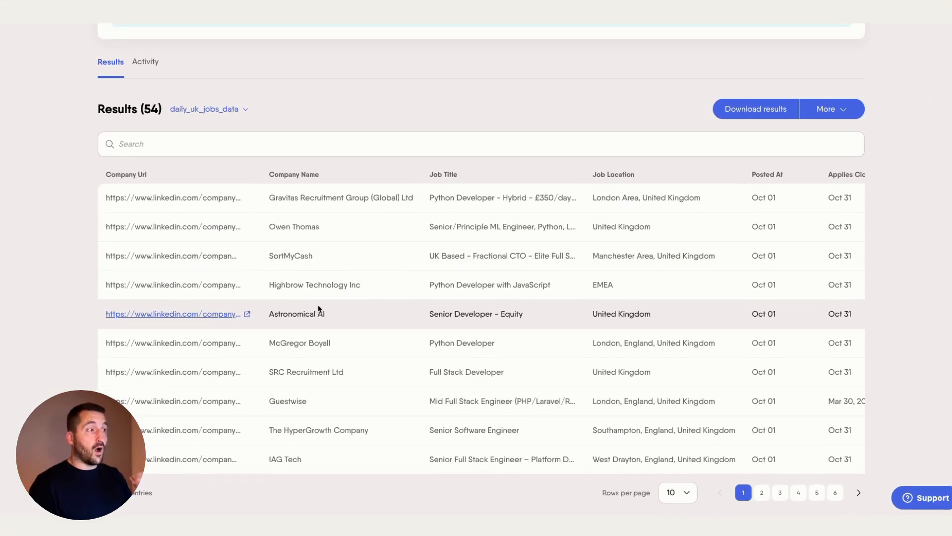
scroll(331, 324, "right", 10)
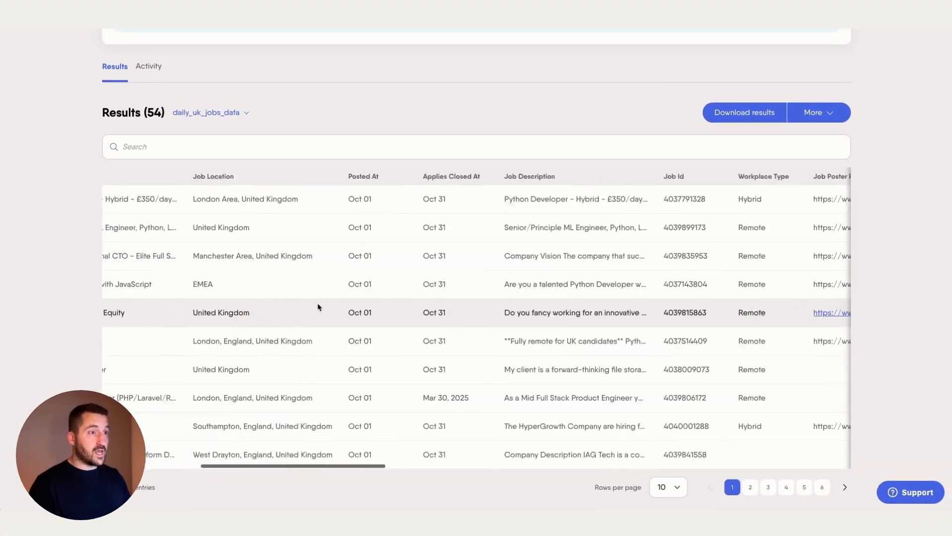
scroll(323, 307, "right", 3)
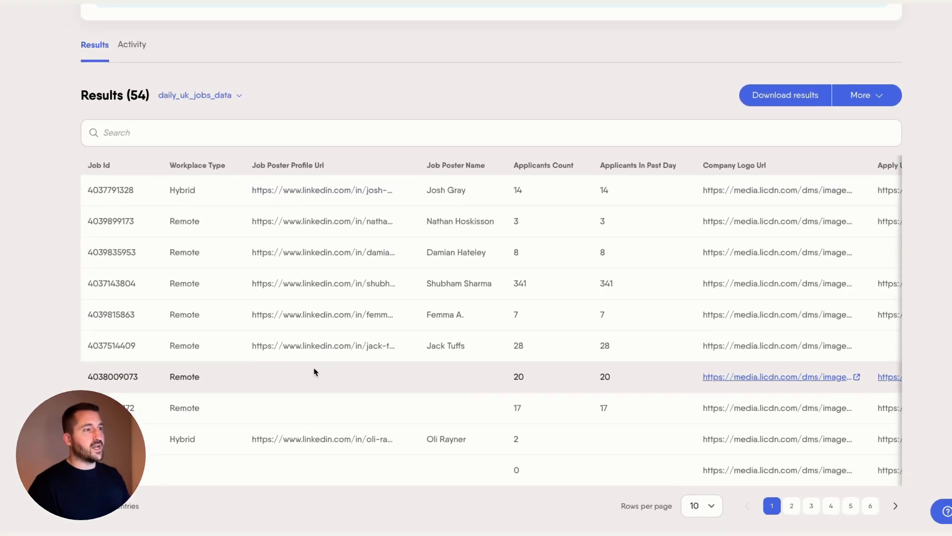
scroll(335, 422, "up", 5)
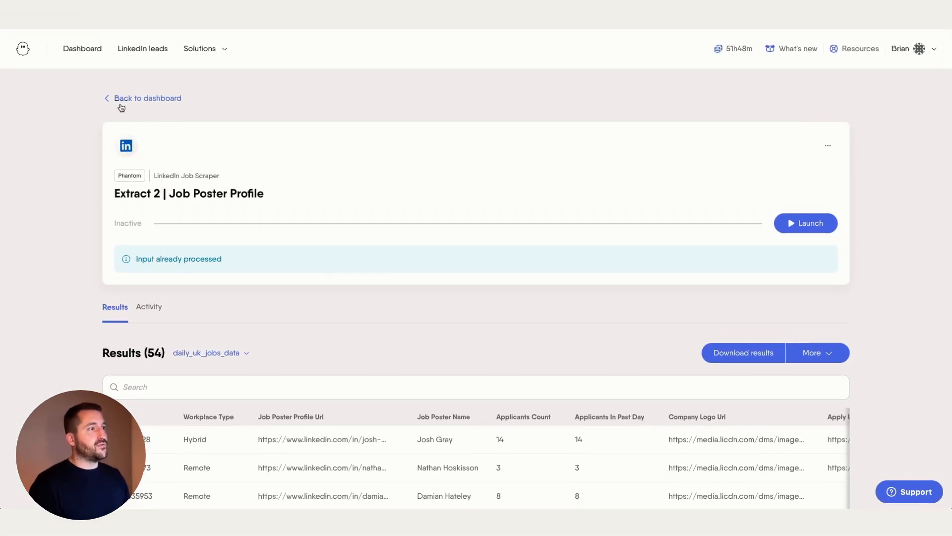
left_click(121, 103)
scroll(307, 296, "down", 7)
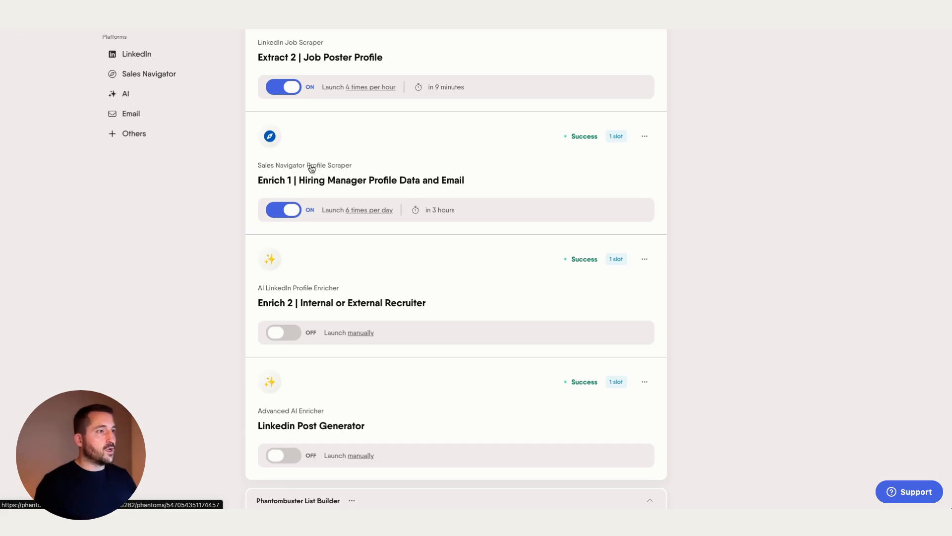
Point Enrich 1 at Extract 2's jobPosterProfileUrl column and save the Sales Navigator cookie step.
left_click(311, 169)
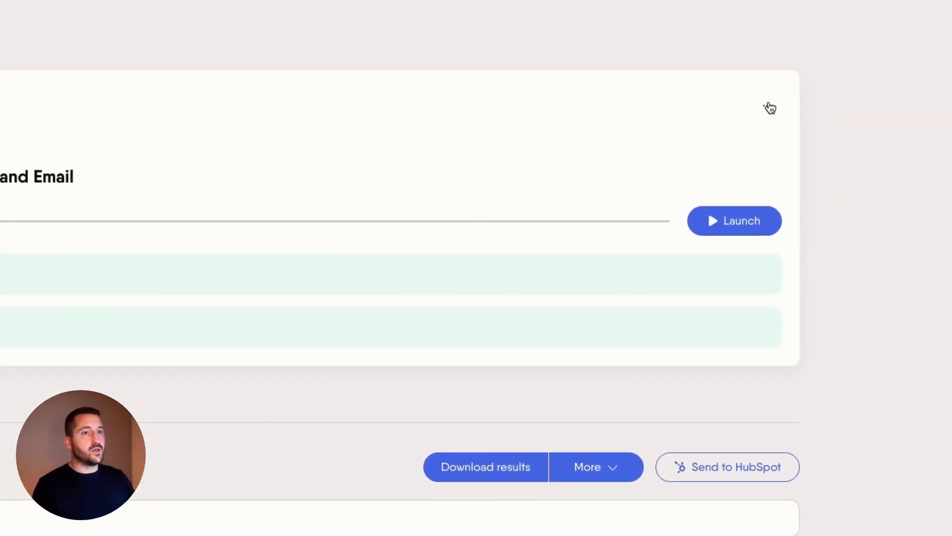
left_click(828, 145)
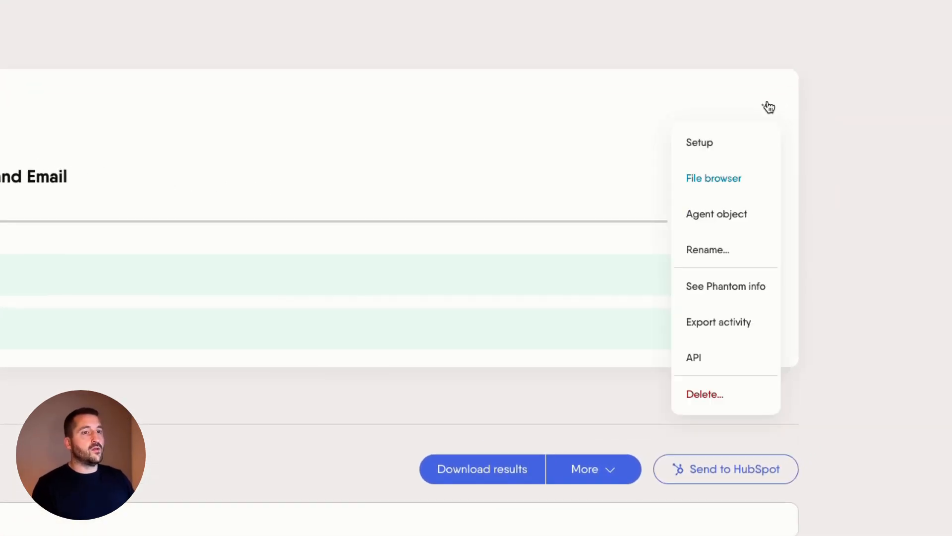
left_click(710, 142)
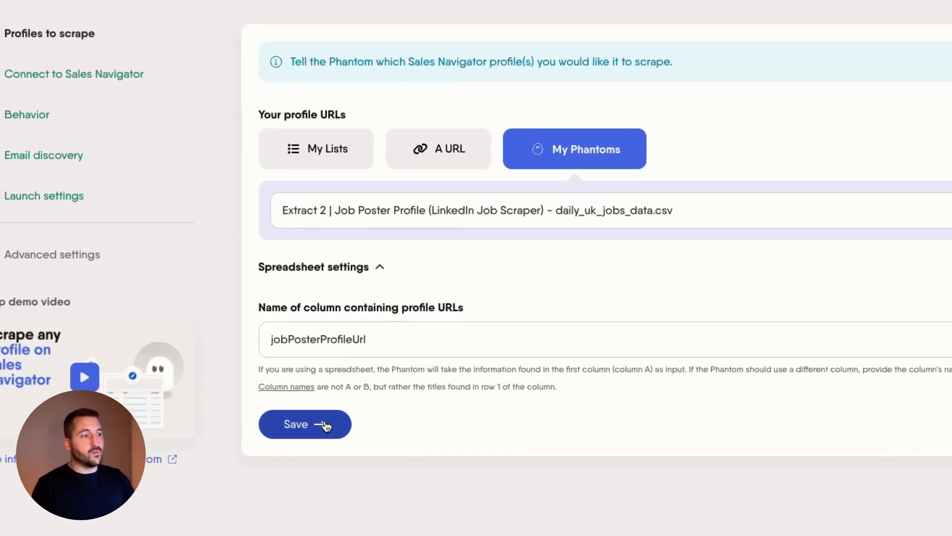
left_click(342, 395)
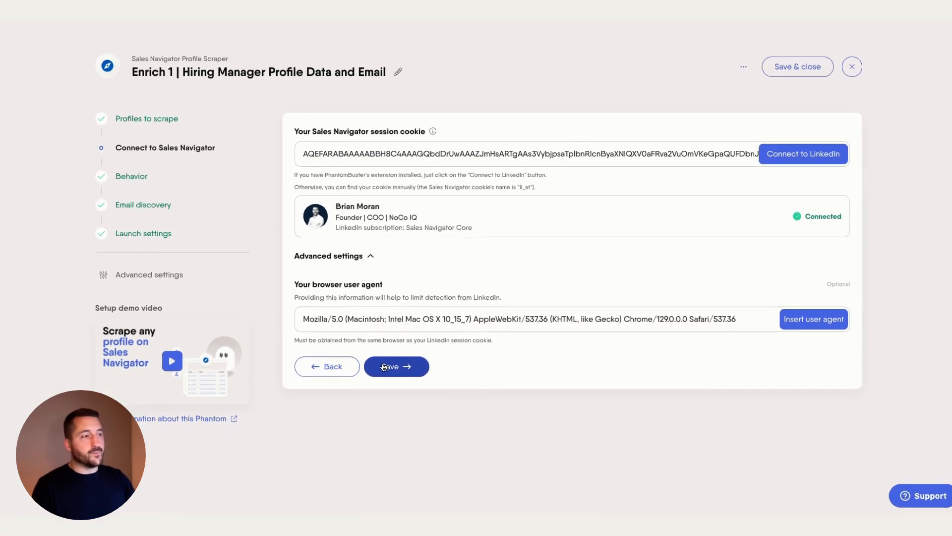
left_click(385, 366)
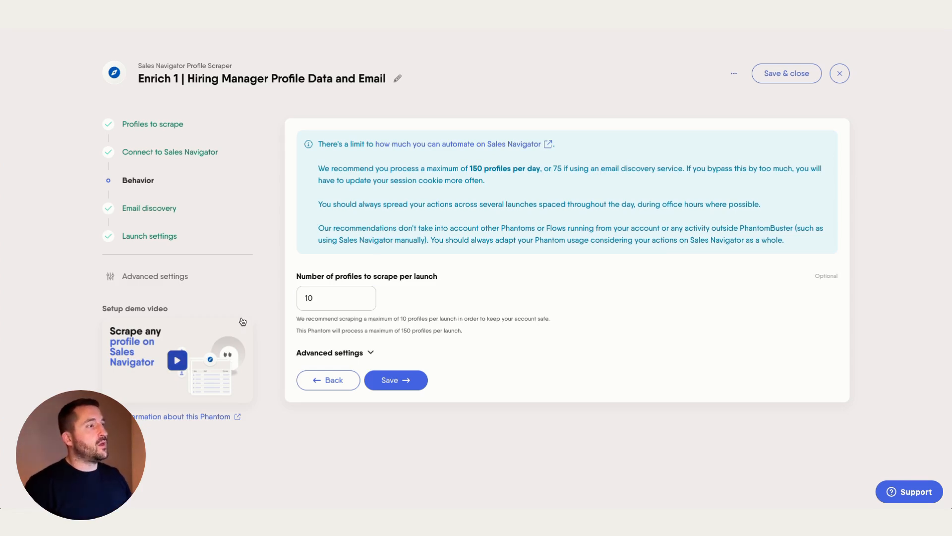
Choose PhantomBuster for Enrich 1's email discovery and schedule it 6 times per day.
left_click(165, 212)
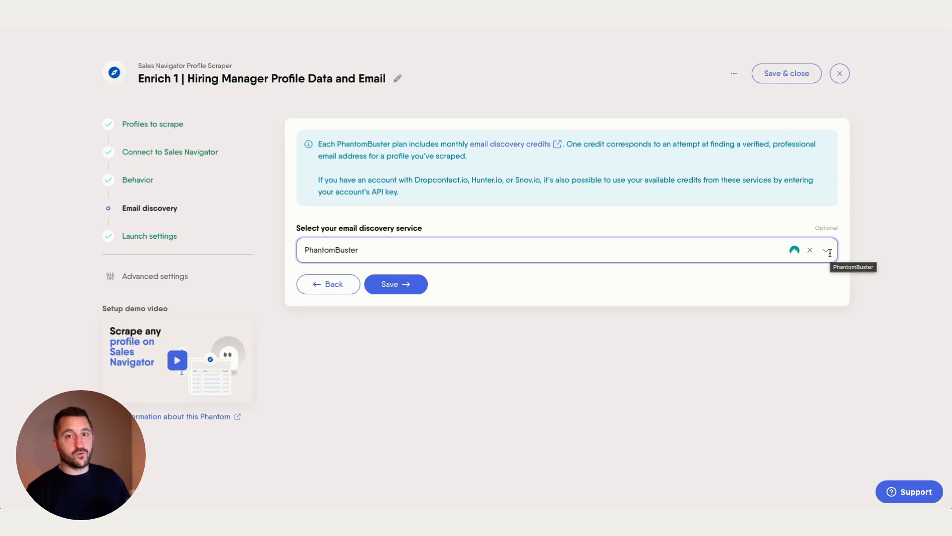
left_click(386, 284)
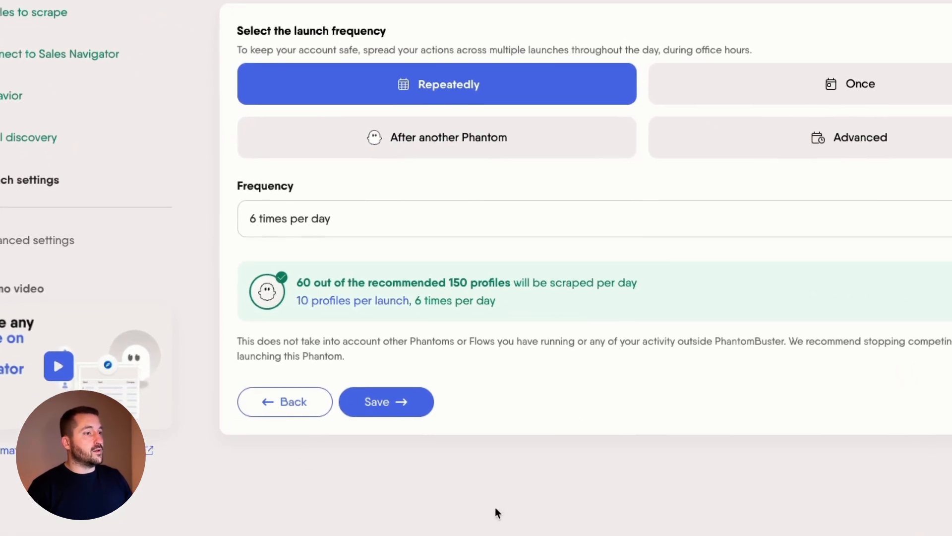
left_click(432, 433)
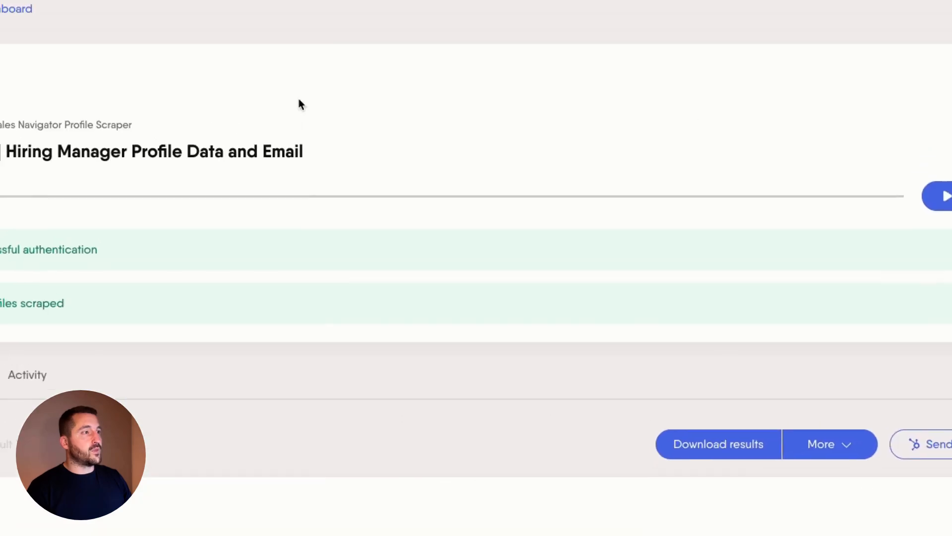
scroll(457, 195, "down", 8)
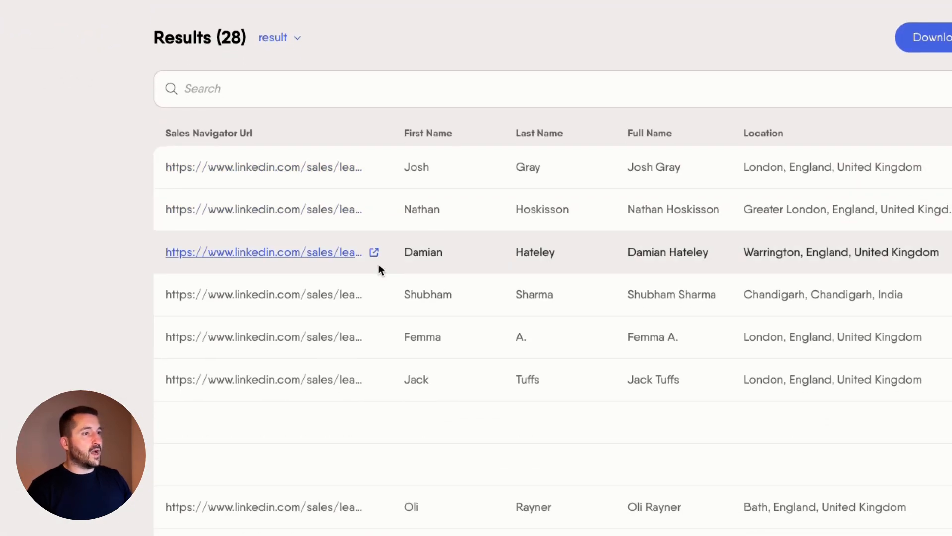
scroll(379, 263, "right", 6)
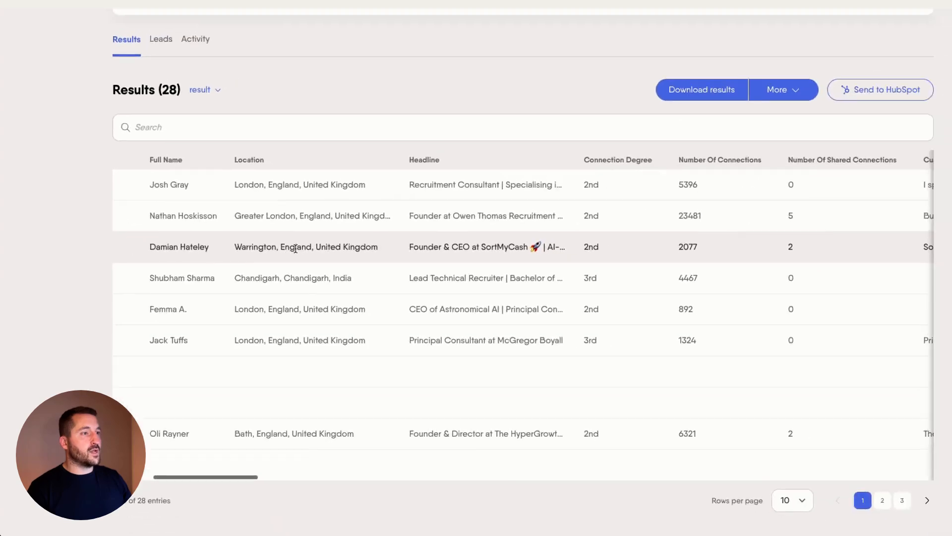
scroll(403, 252, "right", 3)
scroll(403, 252, "right", 3)
scroll(269, 247, "right", 10)
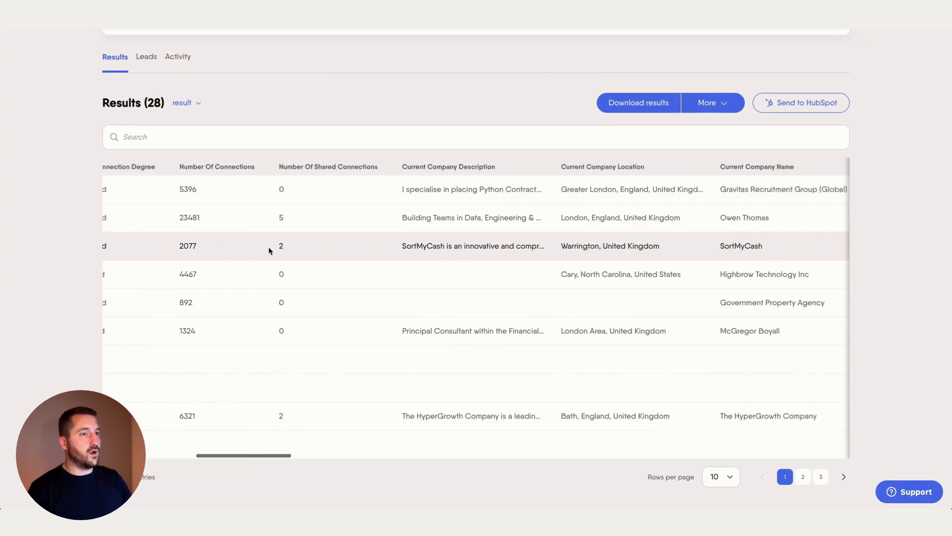
scroll(270, 246, "right", 10)
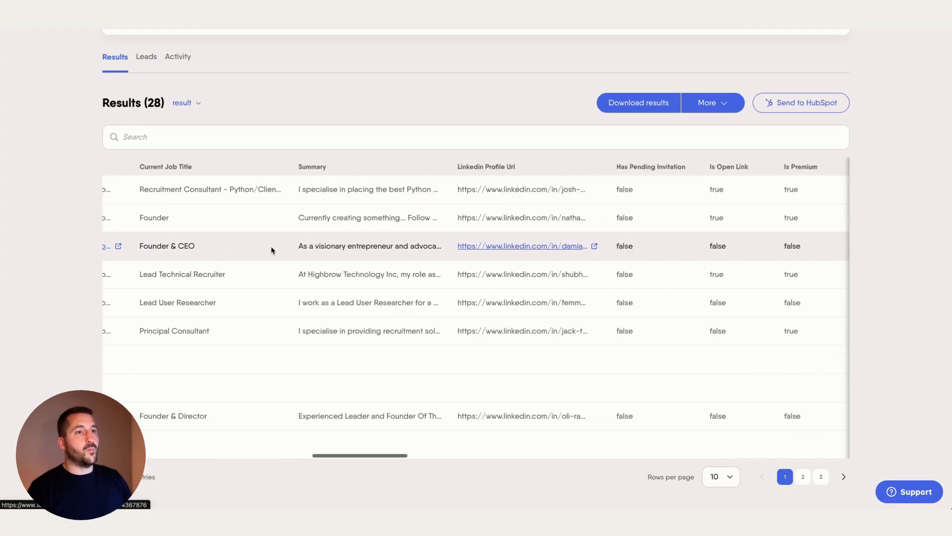
scroll(272, 246, "right", 10)
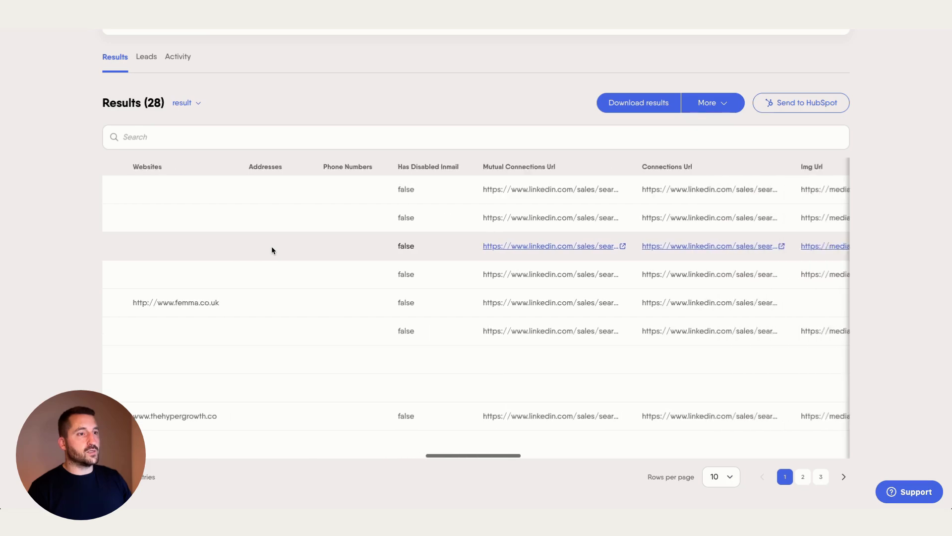
scroll(272, 247, "right", 2)
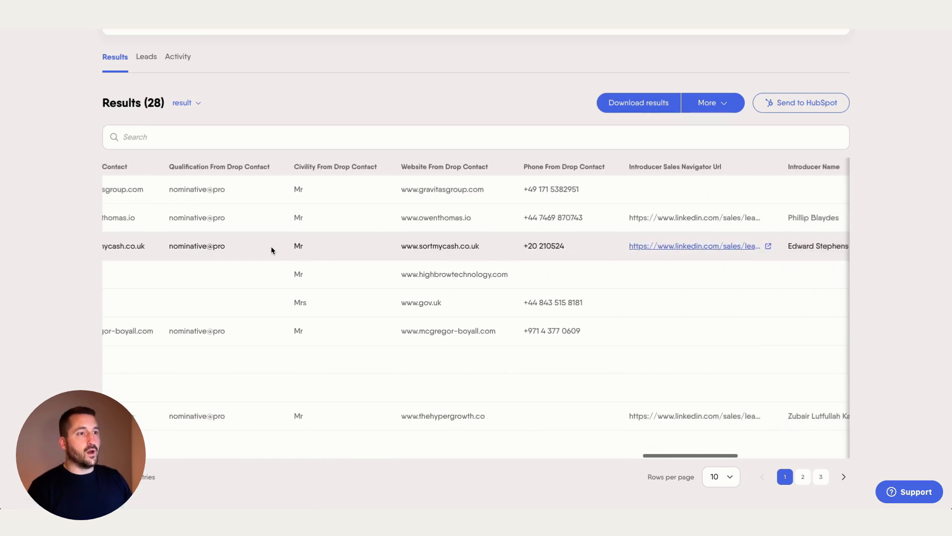
scroll(272, 246, "left", 15)
scroll(272, 246, "left", 10)
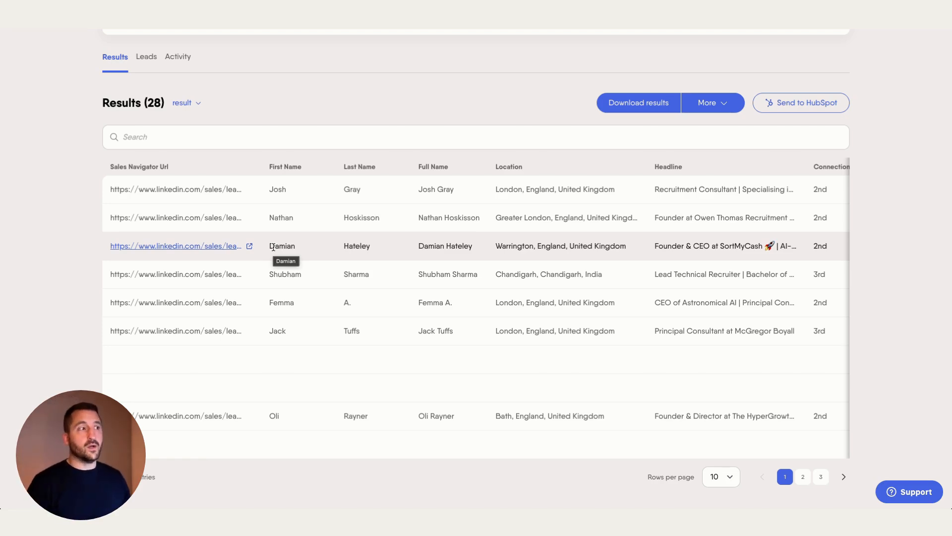
scroll(477, 196, "up", 5)
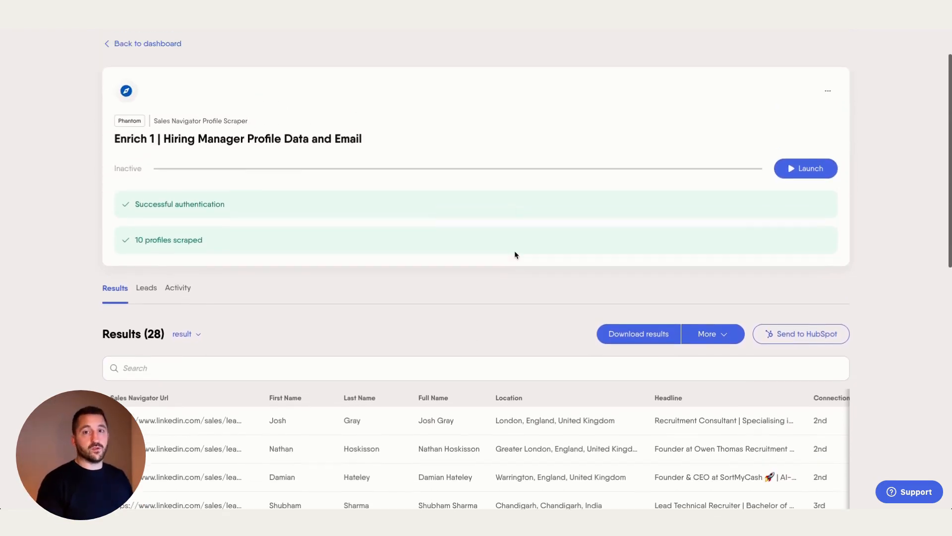
scroll(270, 166, "up", 2)
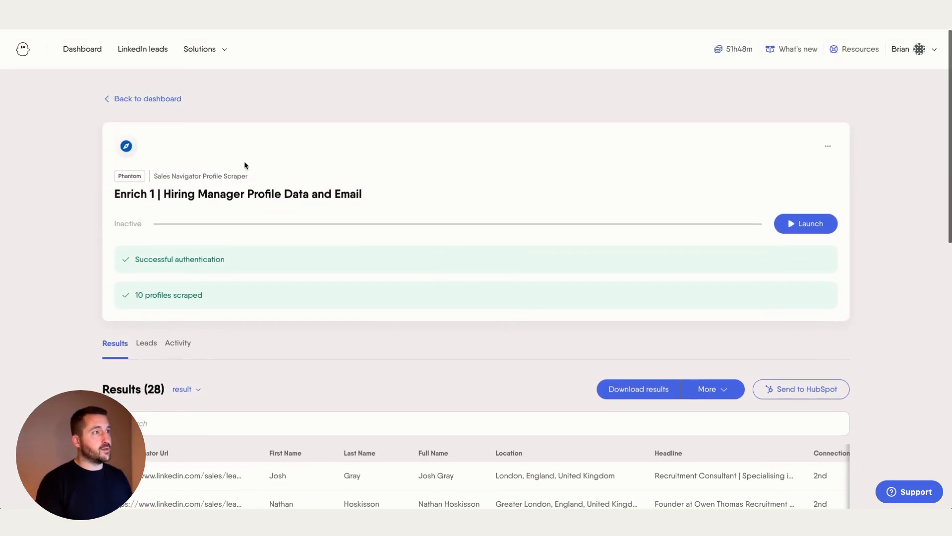
From the dashboard, open the setup of the Enrich 2 | Internal or External Recruiter phantom.
left_click(169, 105)
scroll(412, 224, "down", 10)
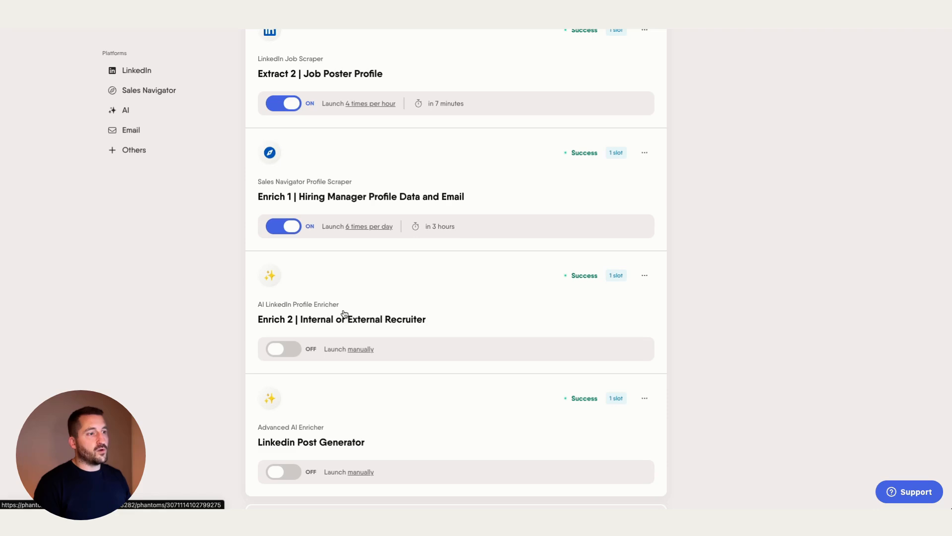
left_click(388, 327)
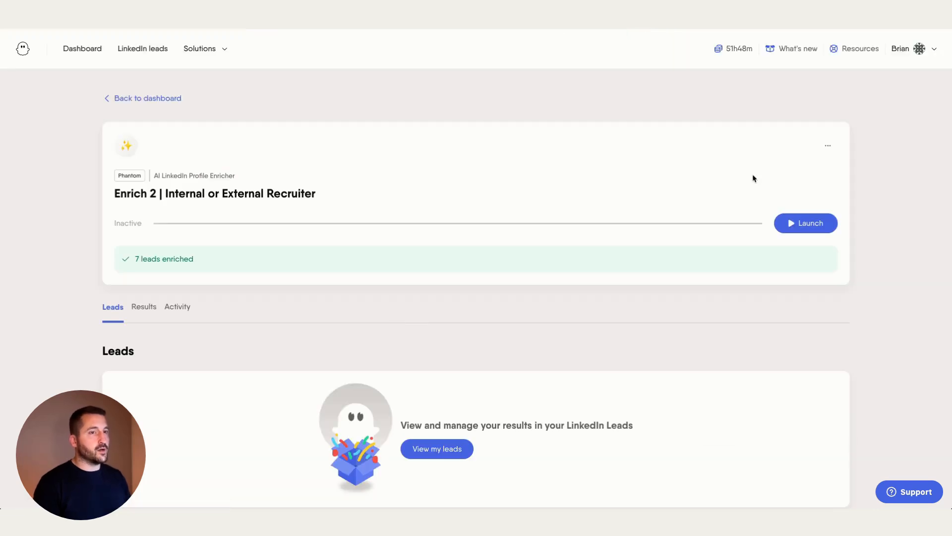
left_click(832, 148)
left_click(817, 174)
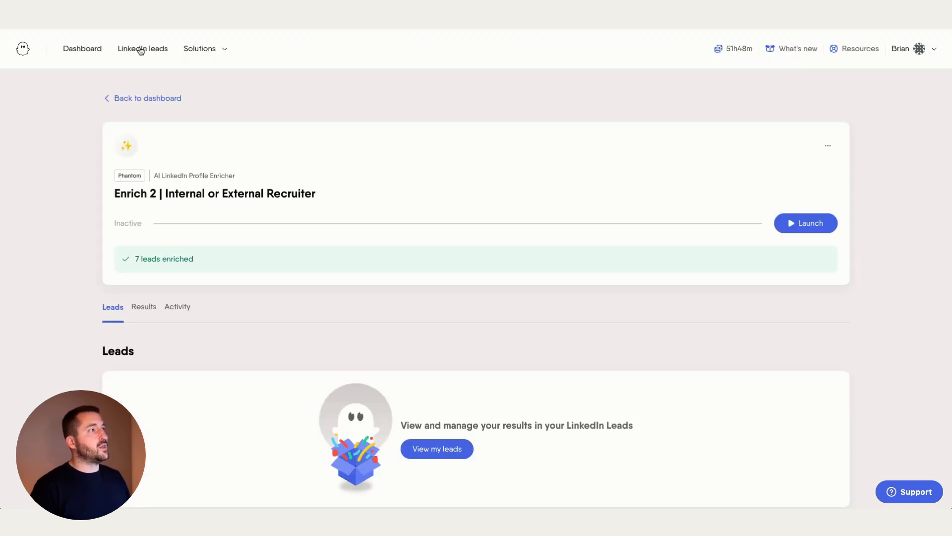
Delete the Recruiter_Type Is Internal filter on Hiring Managers and save, leaving 1 filter and 24 leads.
left_click(141, 52)
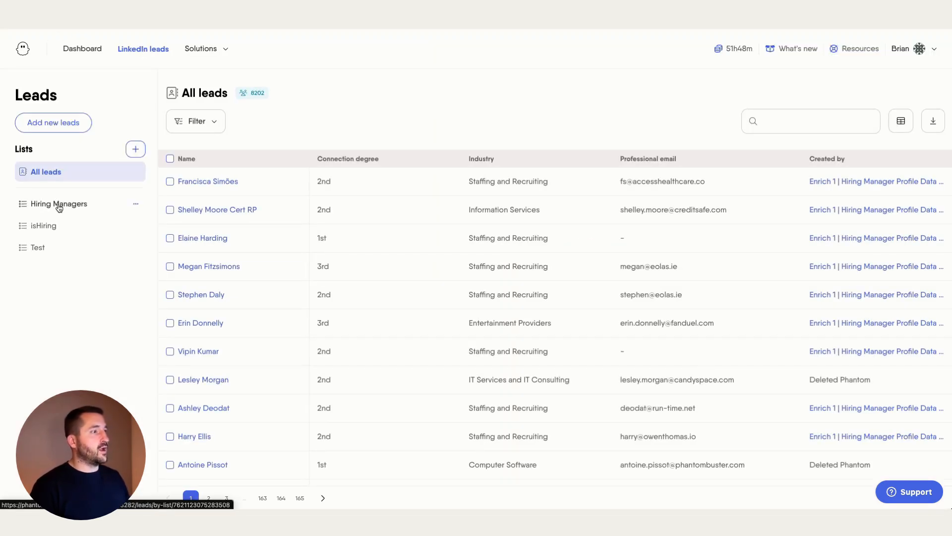
left_click(60, 206)
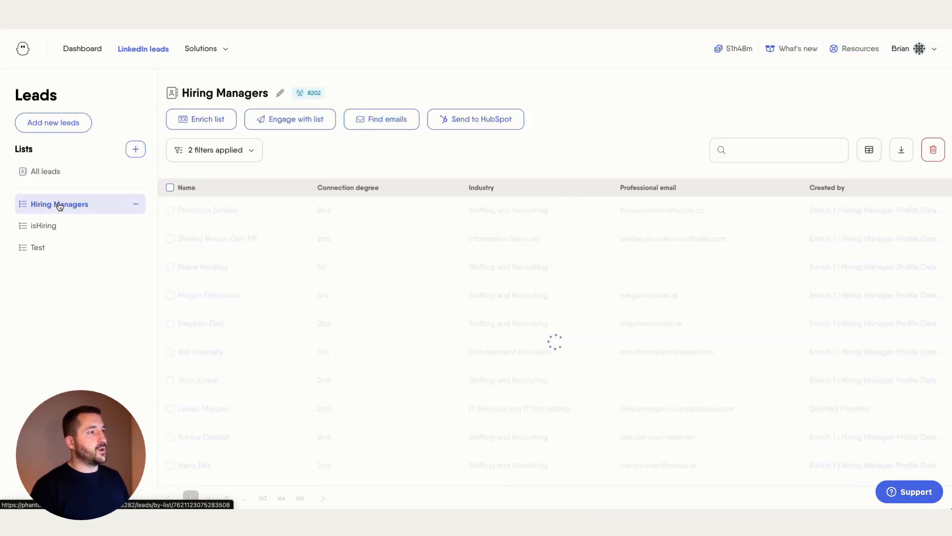
left_click(247, 154)
left_click(506, 252)
left_click(543, 290)
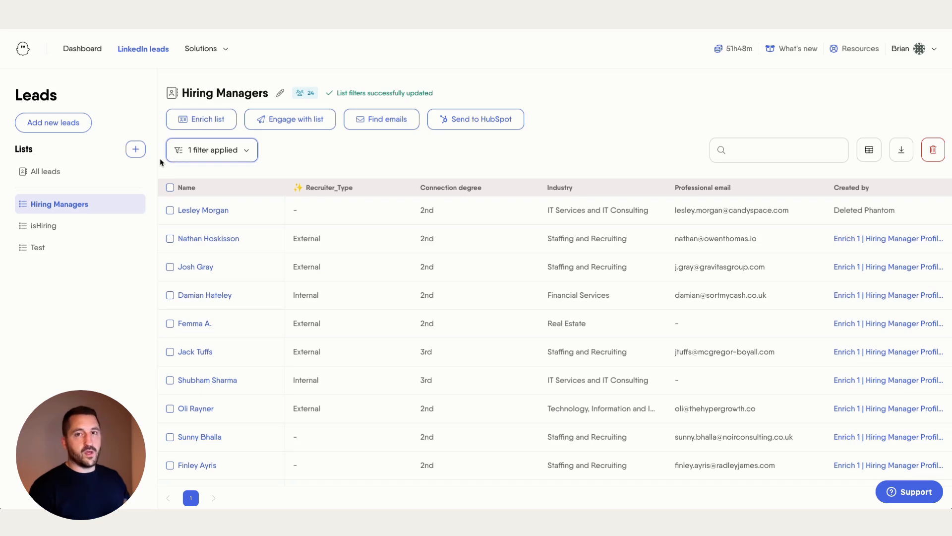
left_click(198, 155)
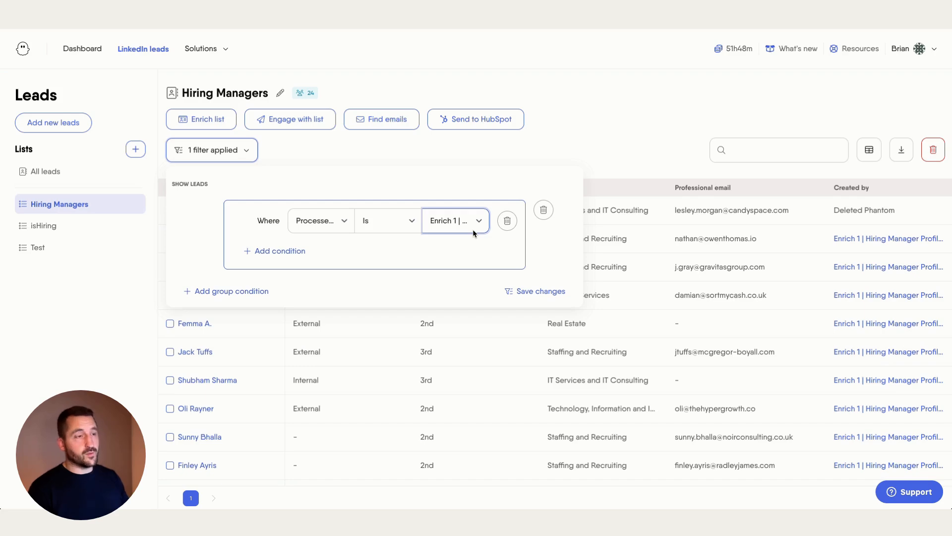
left_click(536, 291)
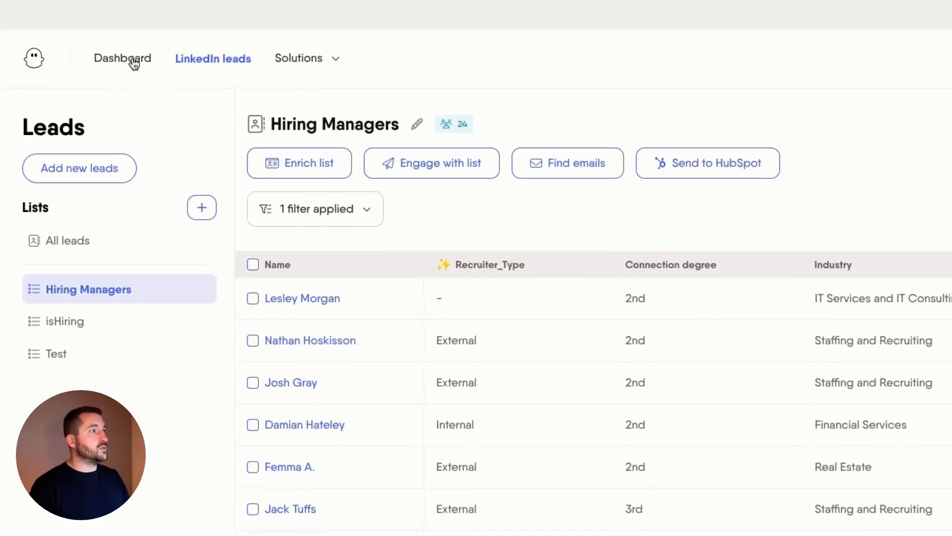
Reopen the Enrich 2 setup and keep Hiring Managers as the leads to enrich.
left_click(119, 56)
scroll(390, 272, "down", 10)
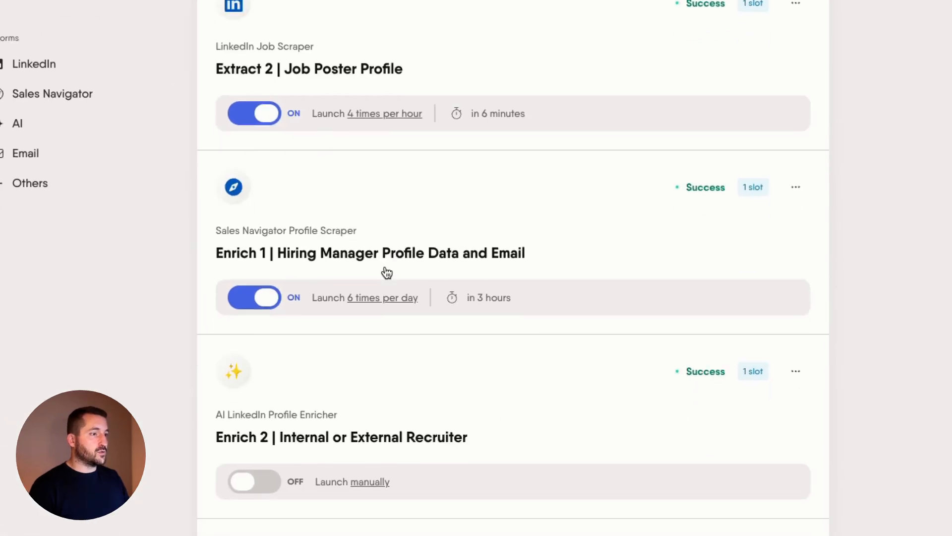
scroll(387, 272, "down", 5)
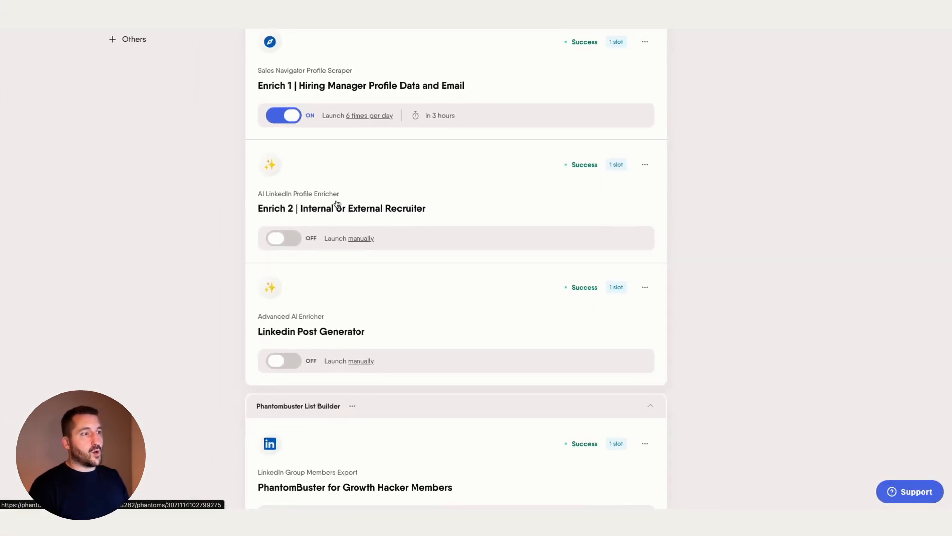
left_click(365, 208)
left_click(828, 146)
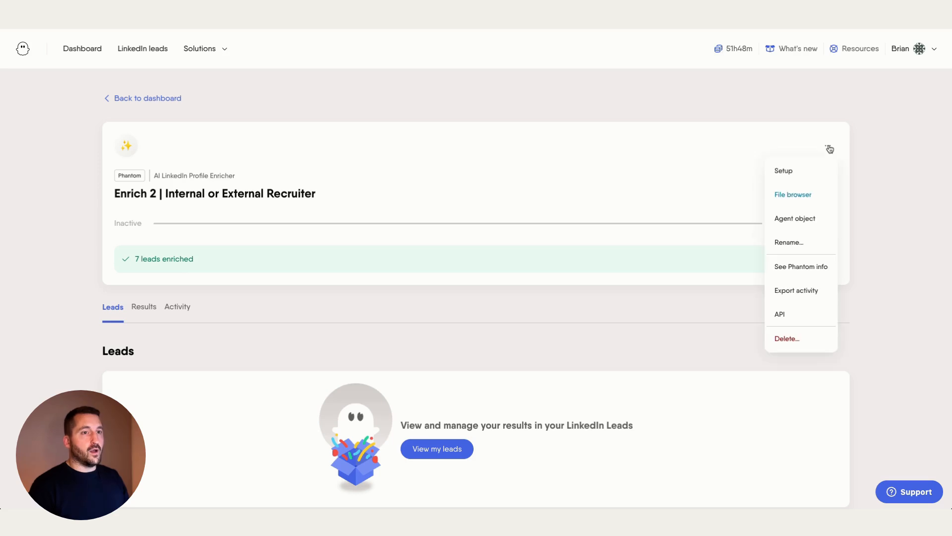
left_click(808, 169)
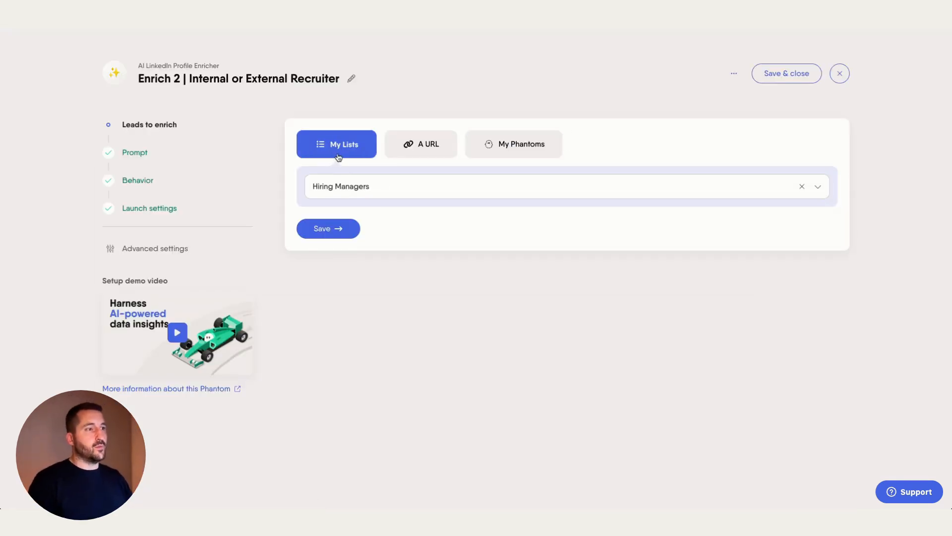
left_click(341, 227)
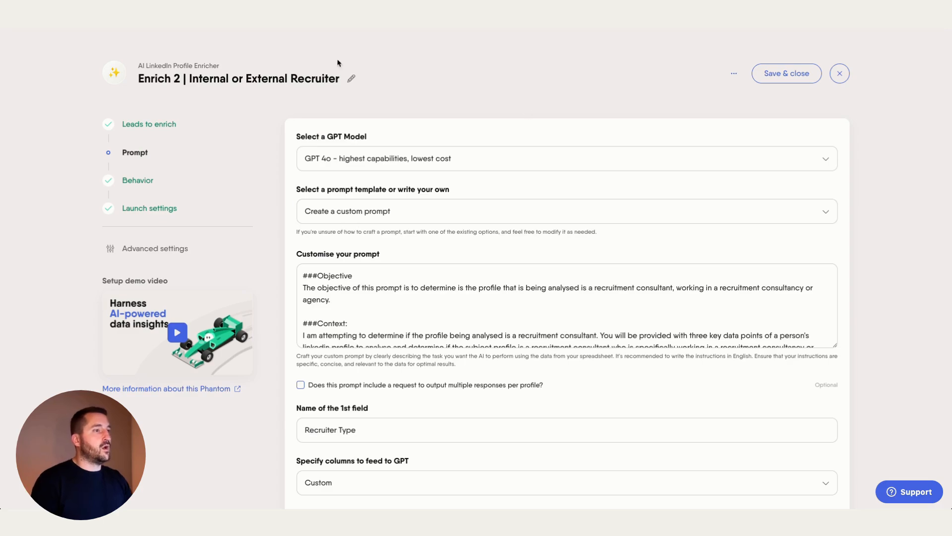
Enlarge the prompt box and review the recruiter prompt and its selected profile fields.
scroll(623, 210, "down", 3)
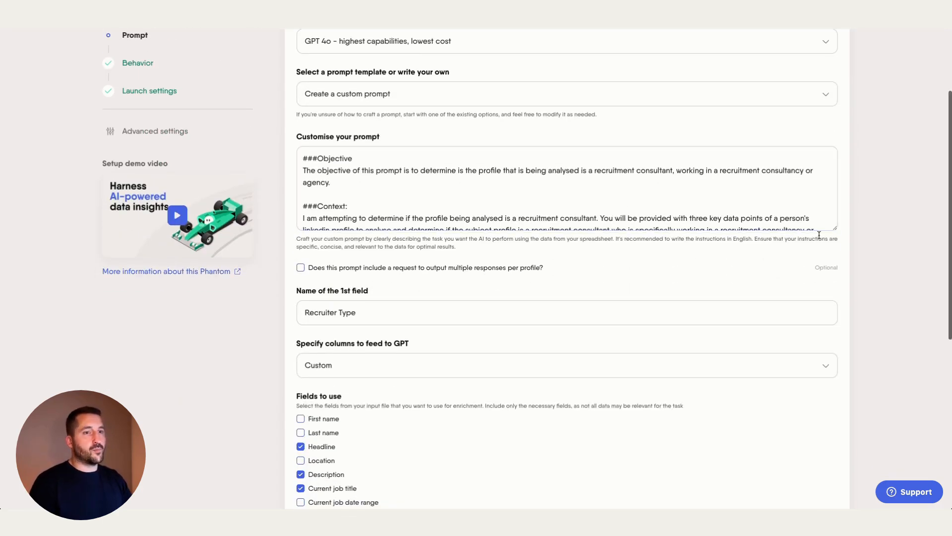
left_click_drag(834, 229, 833, 460)
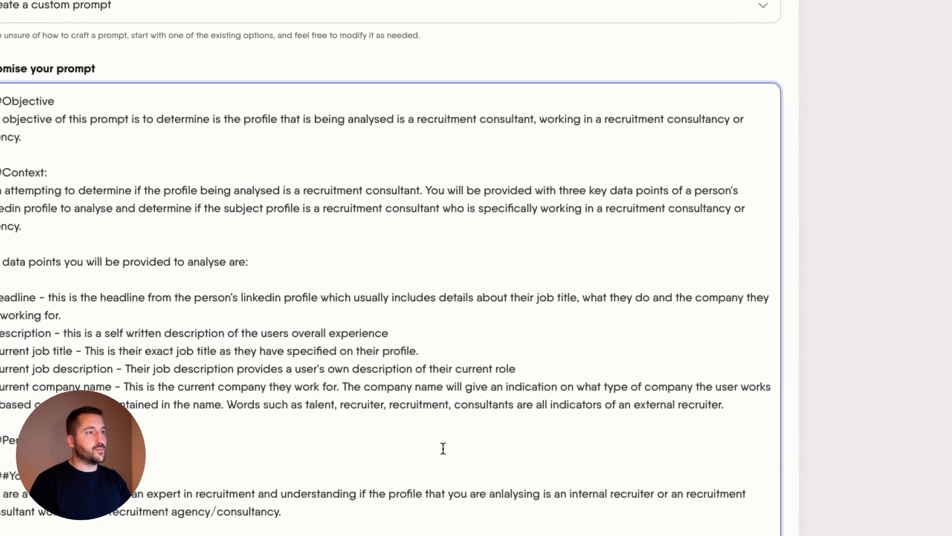
scroll(443, 447, "down", 15)
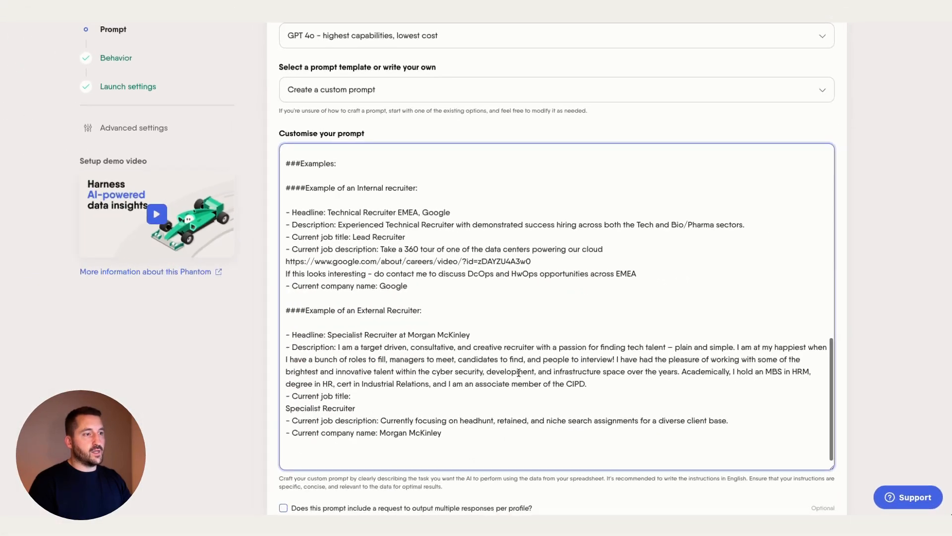
scroll(530, 370, "up", 15)
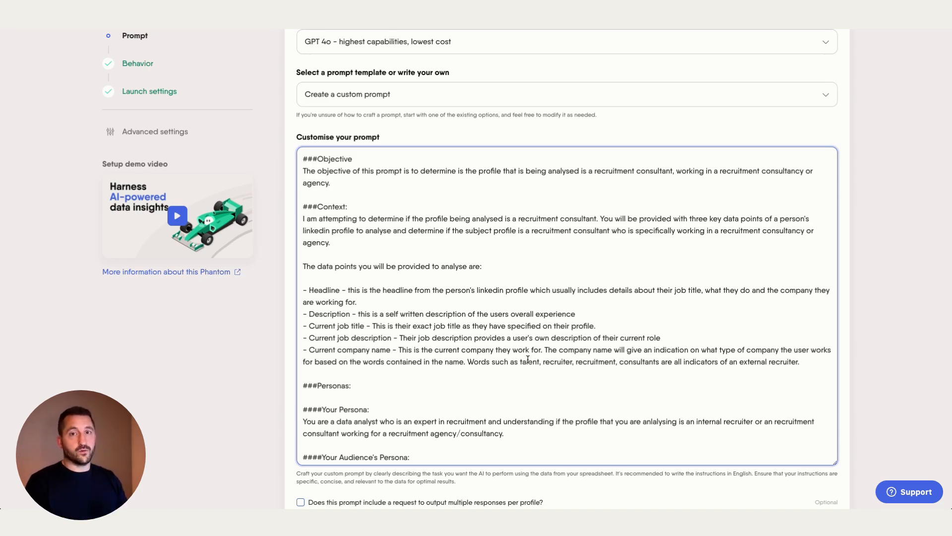
scroll(895, 295, "down", 6)
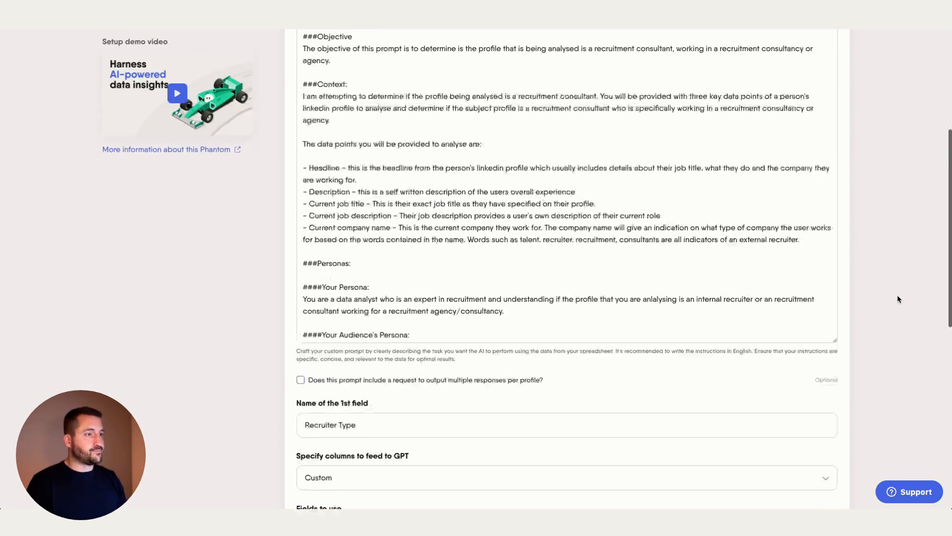
scroll(893, 296, "up", 5)
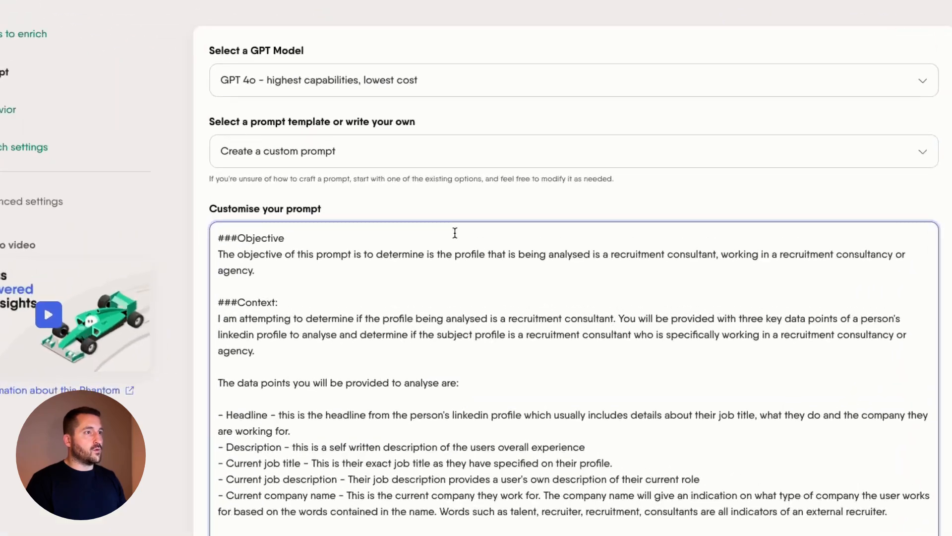
scroll(399, 208, "down", 10)
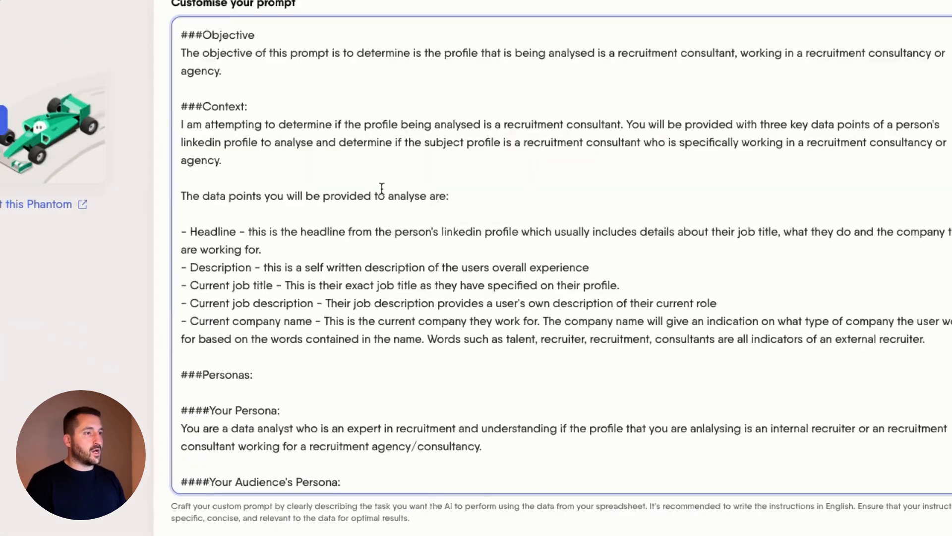
scroll(349, 191, "down", 10)
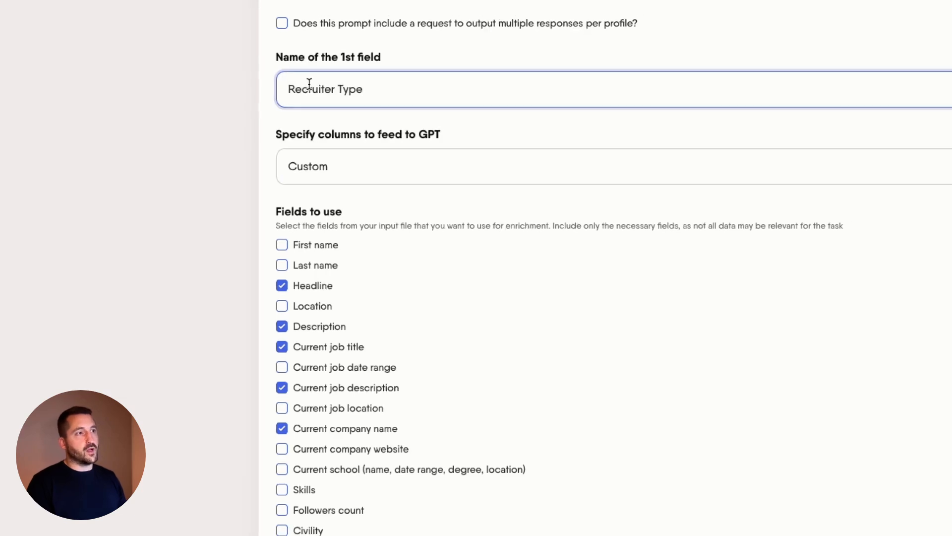
scroll(366, 181, "down", 2)
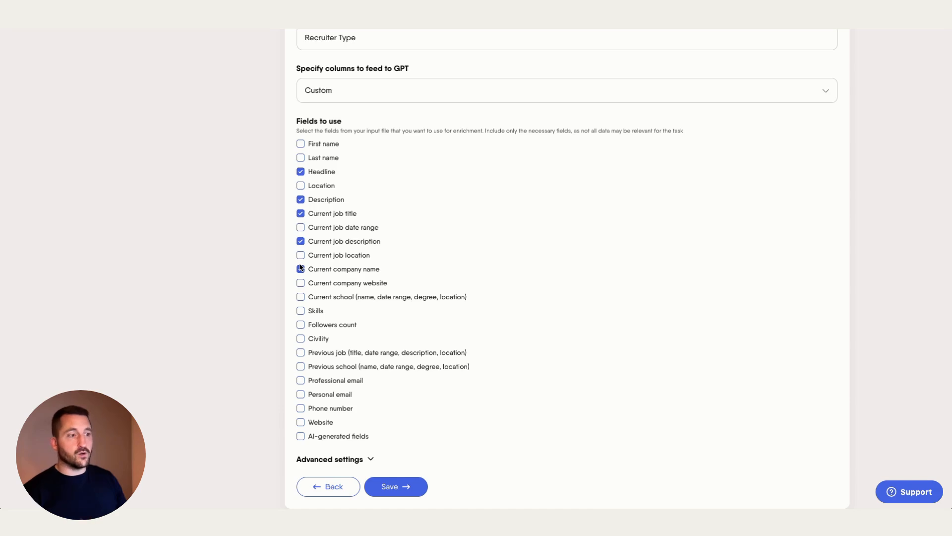
scroll(372, 408, "down", 2)
Keep the first-10-leads behaviour and schedule Enrich 2 to launch repeatedly, once per day.
left_click(396, 436)
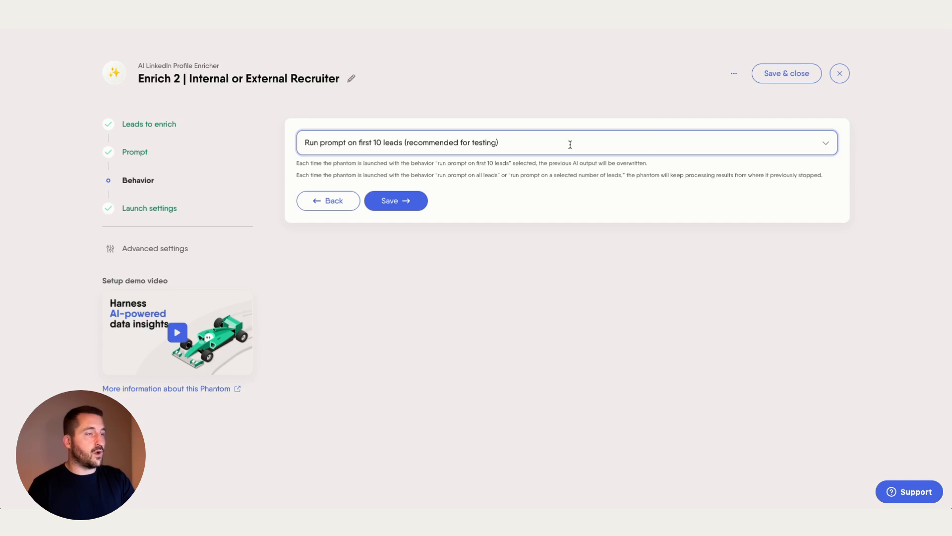
left_click(829, 147)
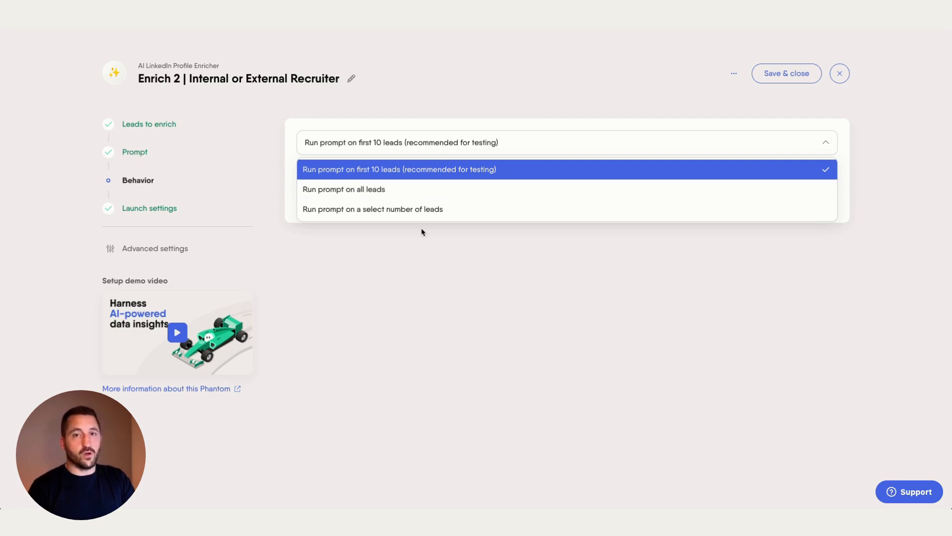
left_click(459, 252)
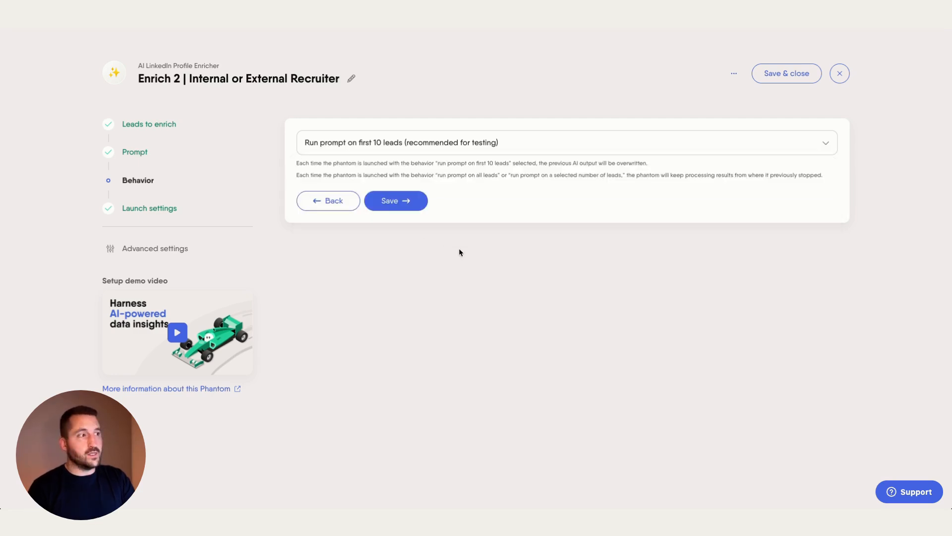
left_click(156, 208)
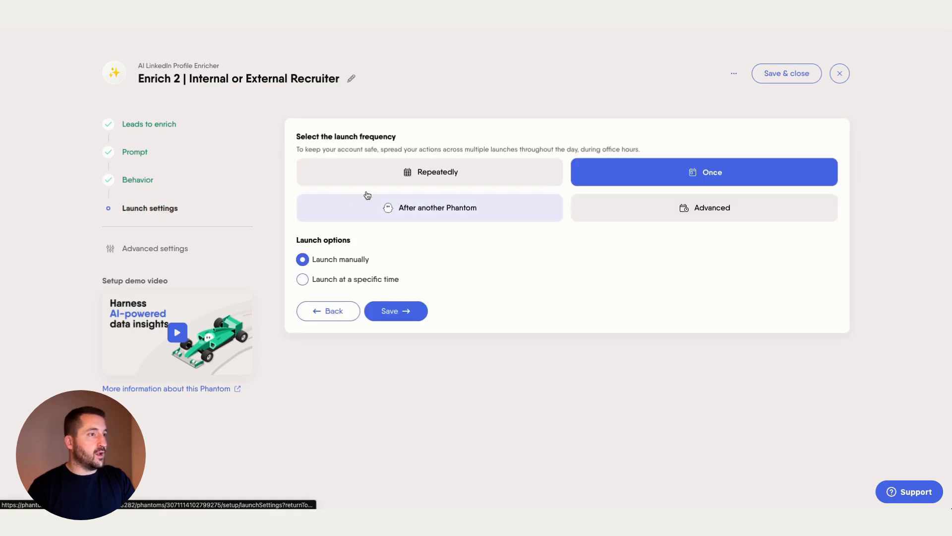
left_click(436, 178)
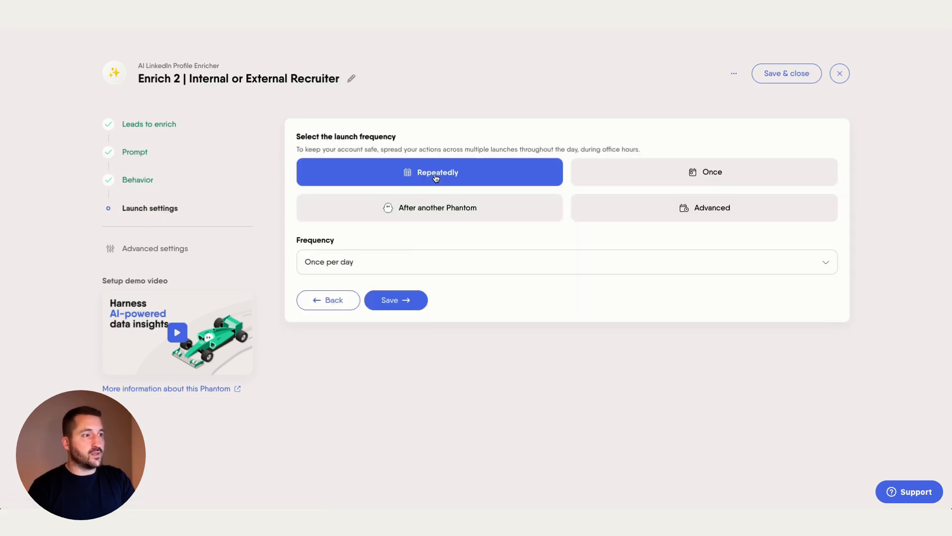
left_click(406, 301)
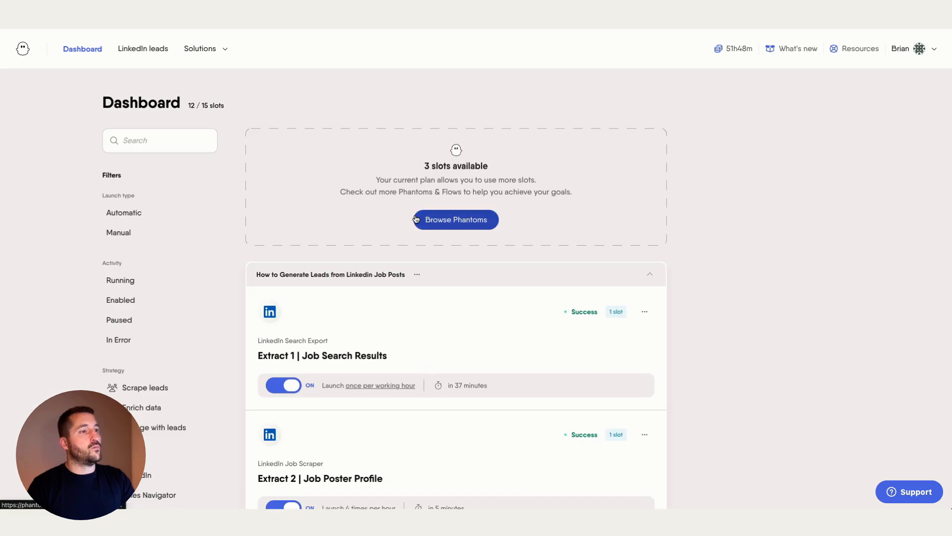
Scroll through the phantoms listed on the dashboard.
scroll(475, 282, "down", 9)
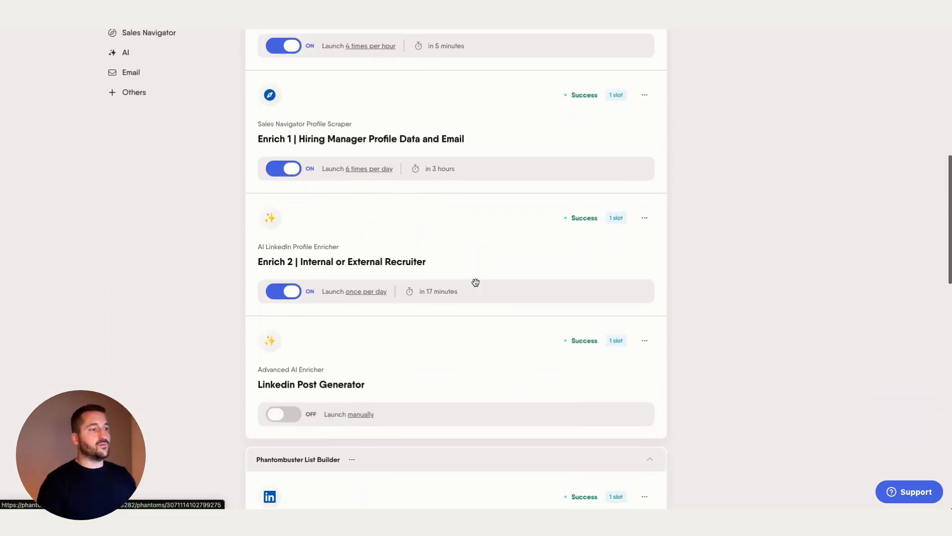
scroll(473, 282, "up", 5)
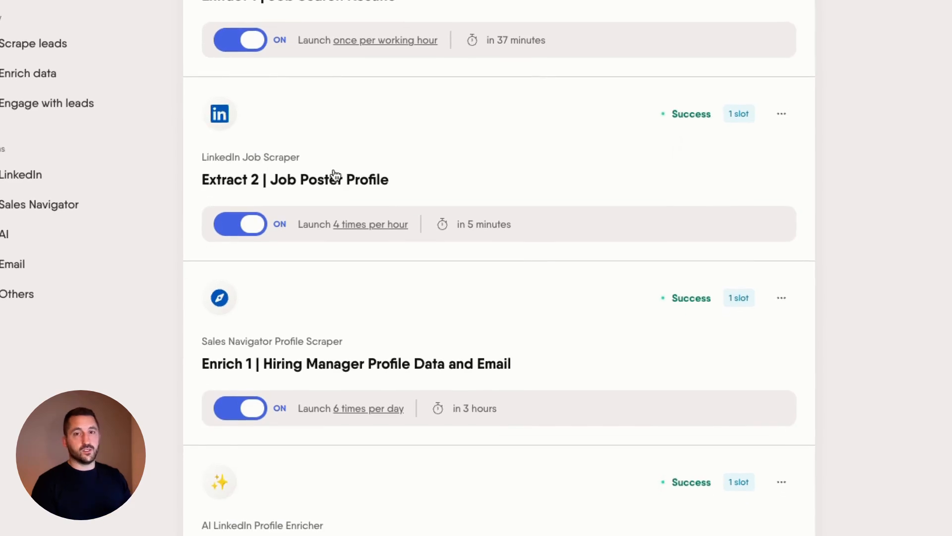
scroll(335, 176, "down", 2)
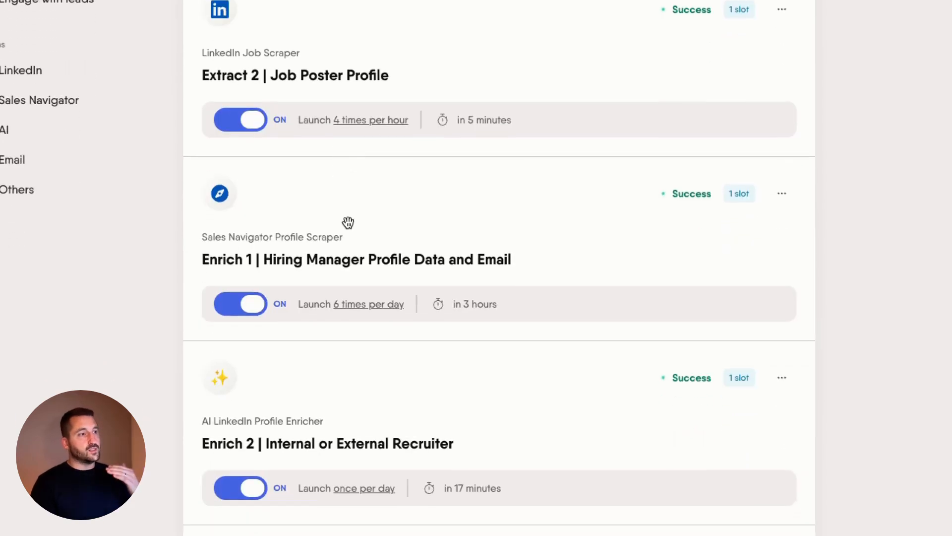
scroll(356, 243, "down", 3)
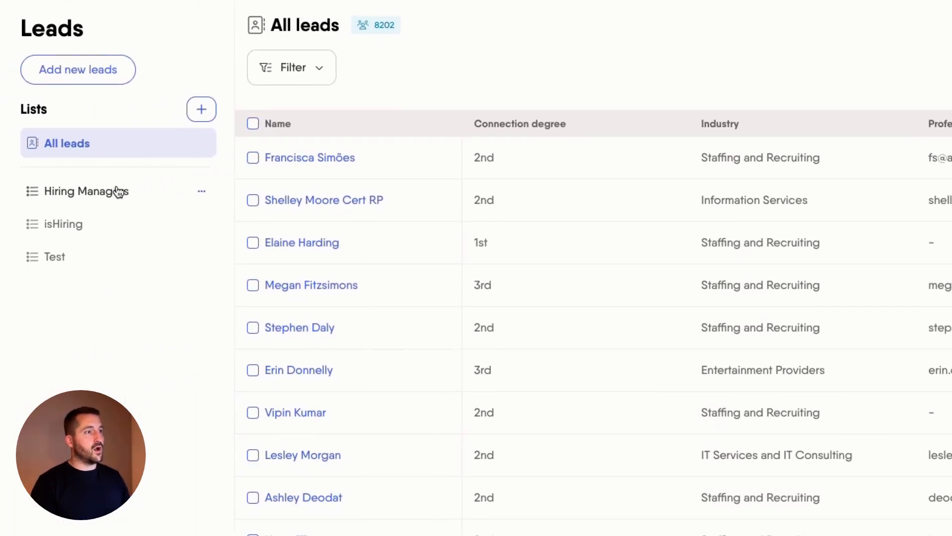
Open the Hiring Managers list and look over its column display options.
left_click(118, 191)
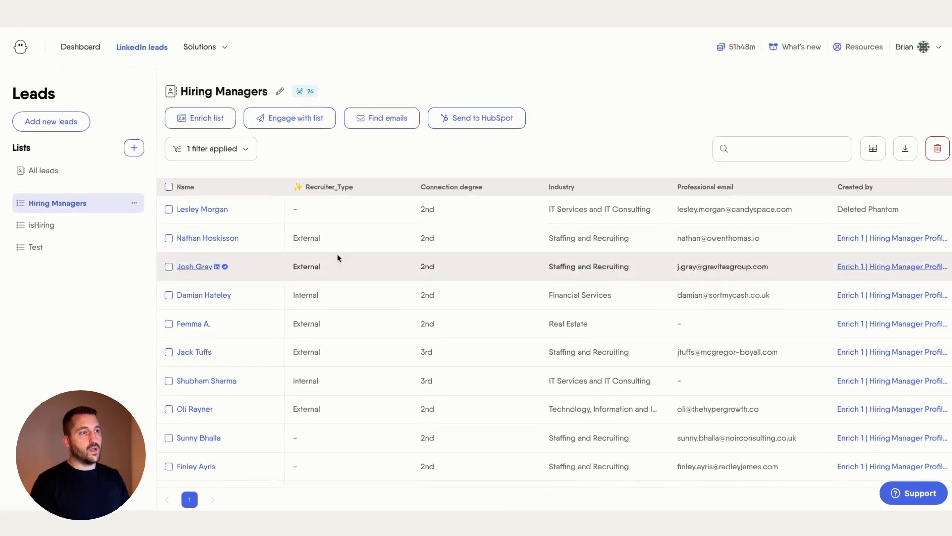
left_click(870, 154)
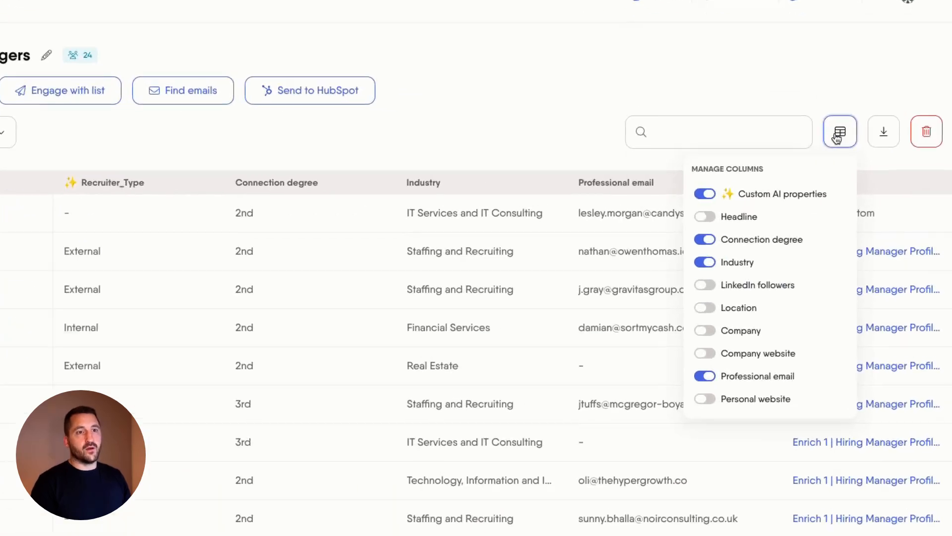
scroll(809, 248, "down", 5)
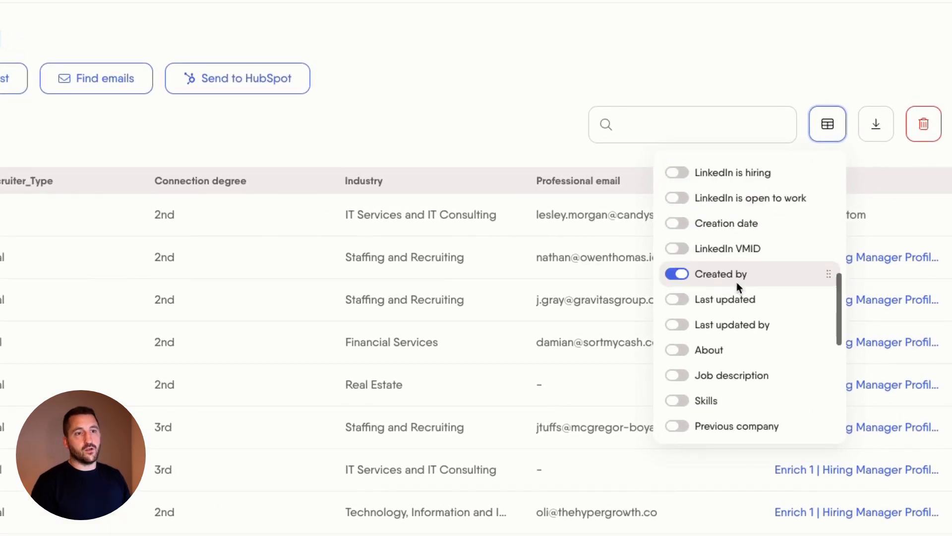
scroll(739, 297, "down", 5)
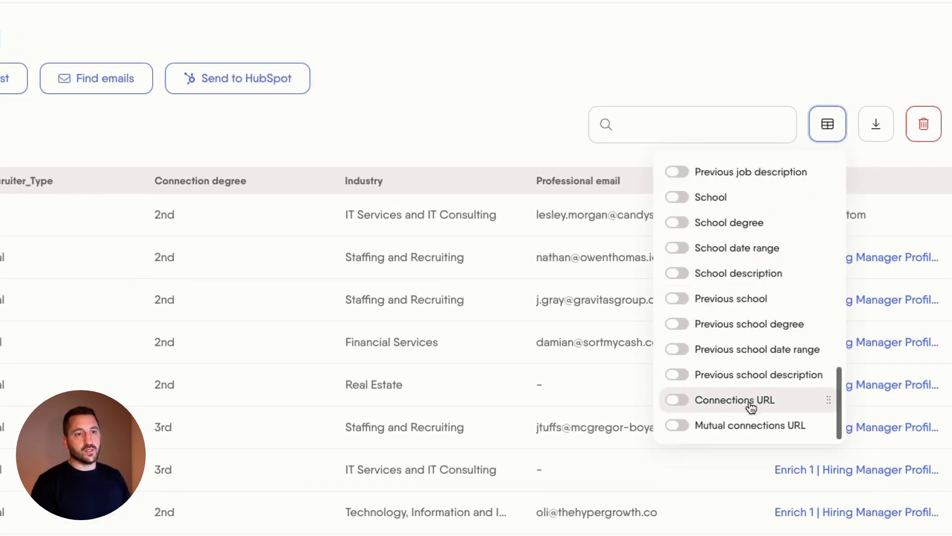
scroll(759, 277, "up", 10)
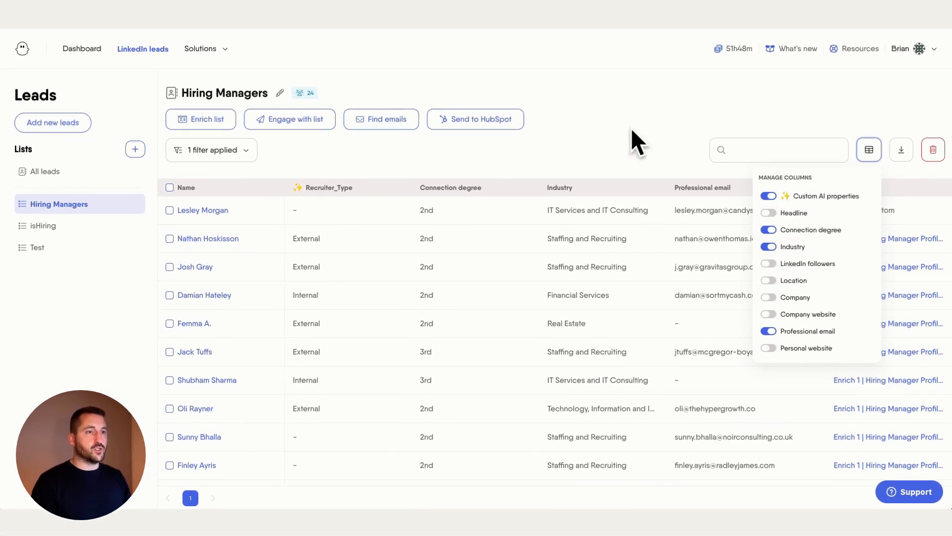
left_click(642, 157)
Add a Custom AI property filter Recruiter_Type Is filled and save it, leaving 7 leads.
left_click(221, 156)
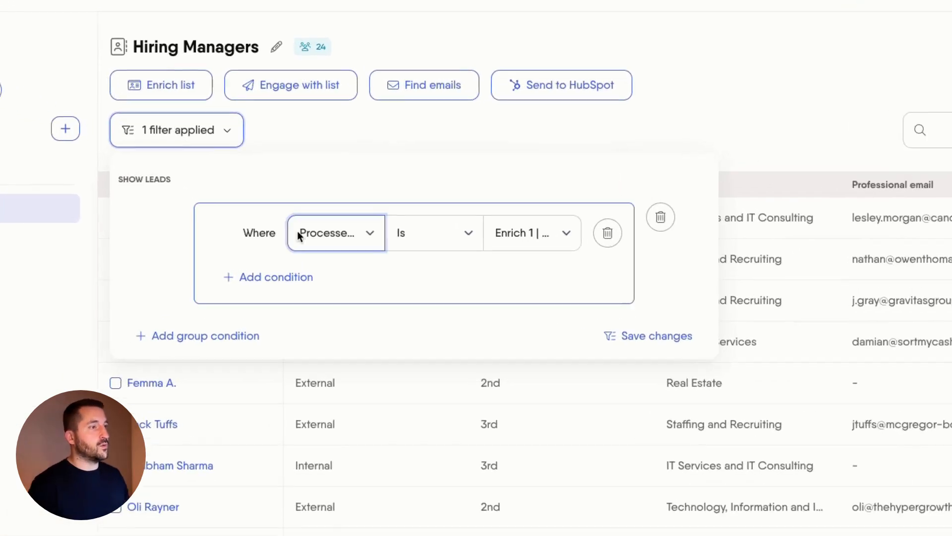
left_click(292, 252)
left_click(307, 251)
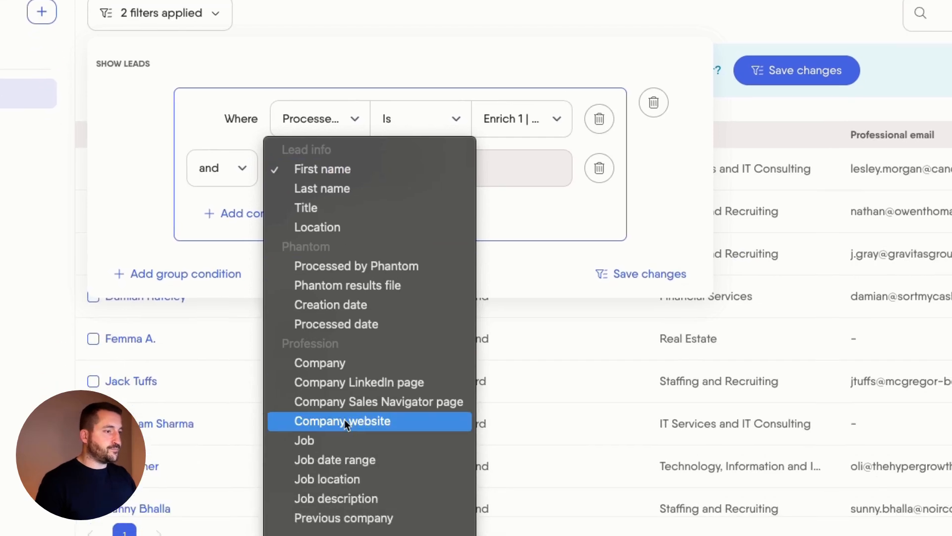
scroll(342, 396, "down", 10)
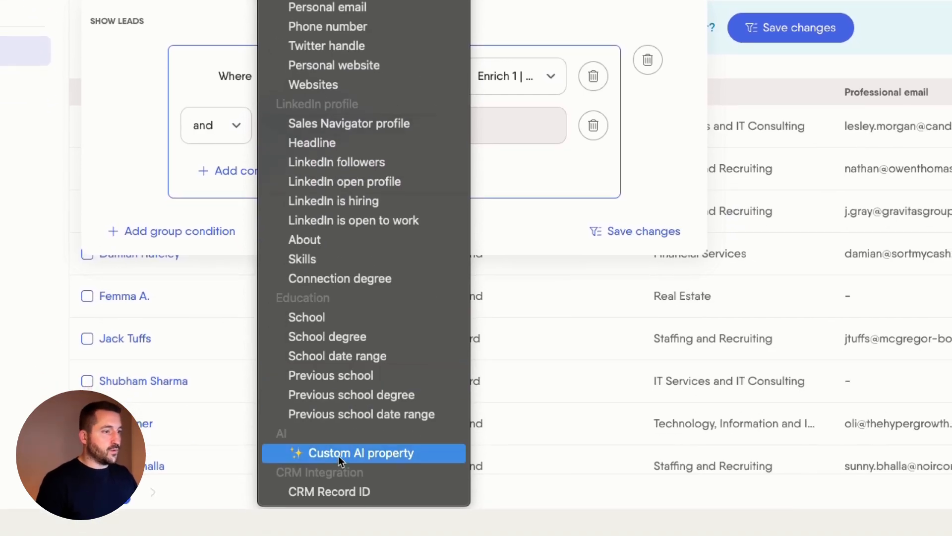
left_click(337, 457)
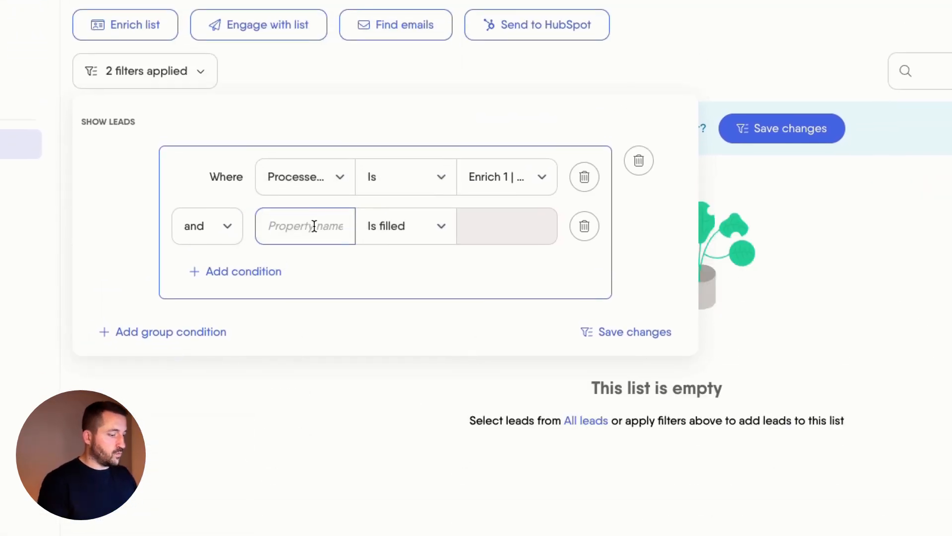
type("Recruiter")
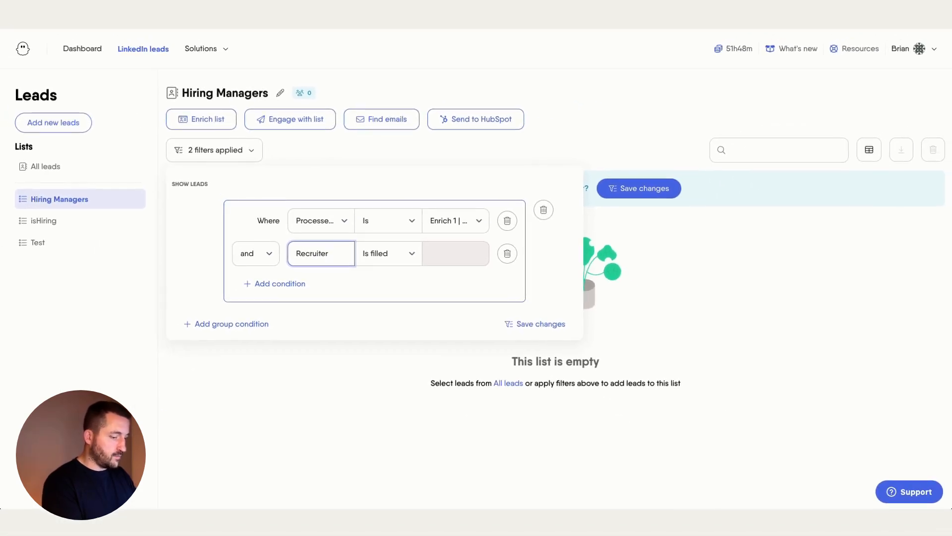
type("_T")
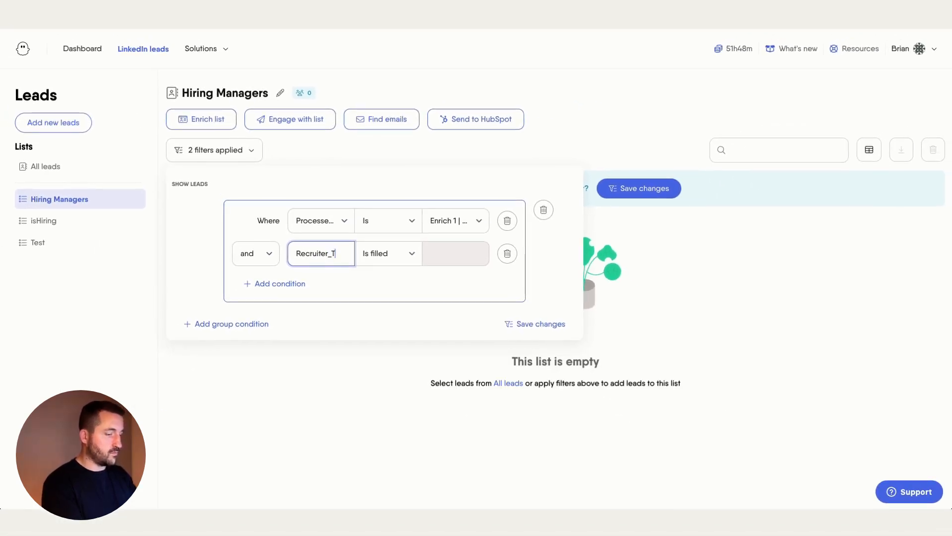
type("ype")
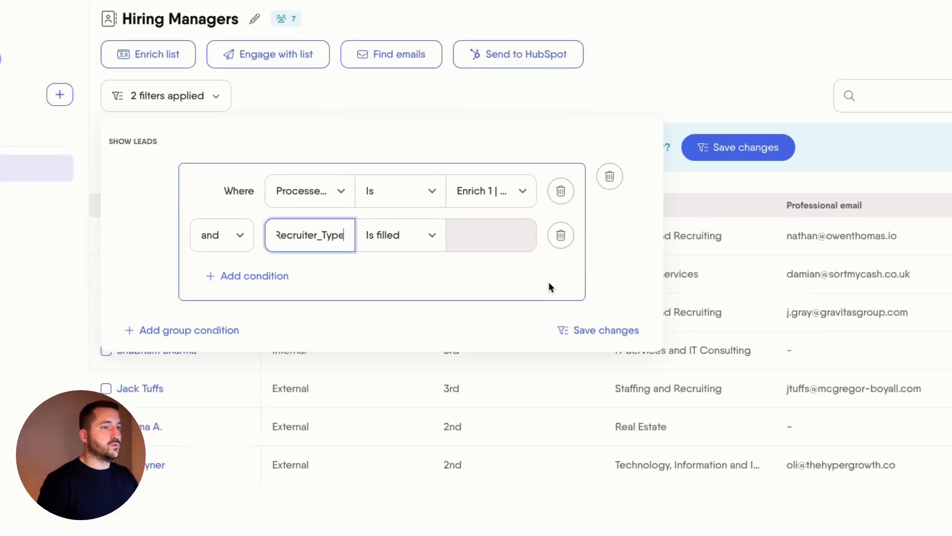
left_click(615, 330)
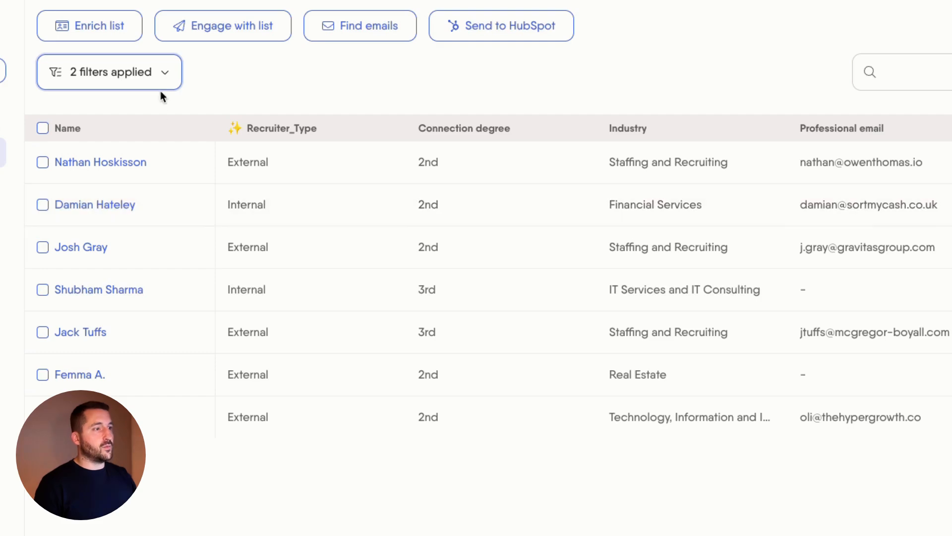
Change the Recruiter_Type condition to Is 'INternaal' (Internal) and save the filters.
left_click(154, 84)
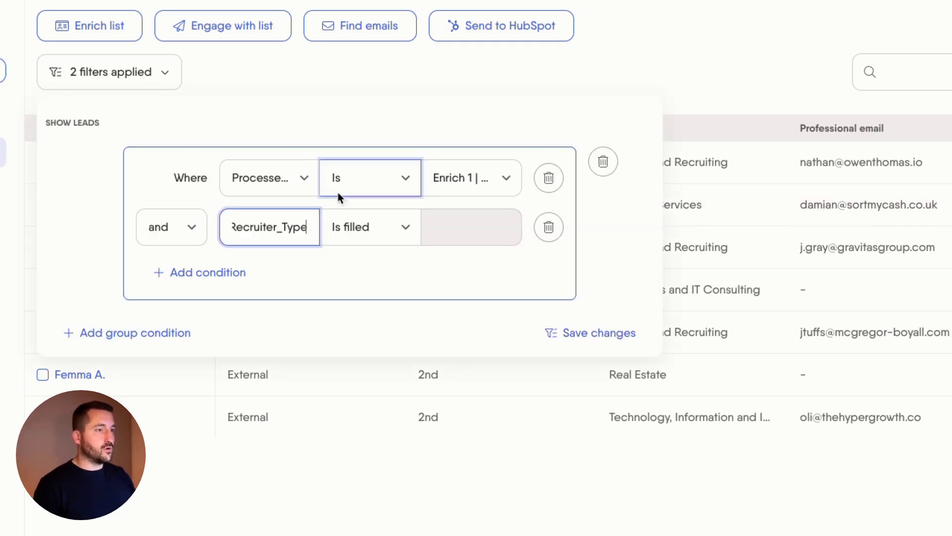
left_click(409, 232)
left_click(364, 270)
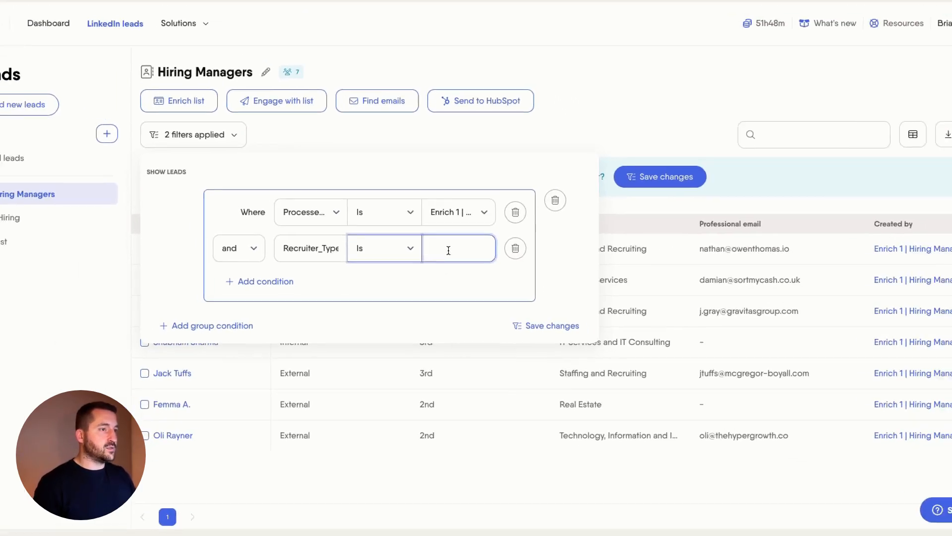
type("INtern")
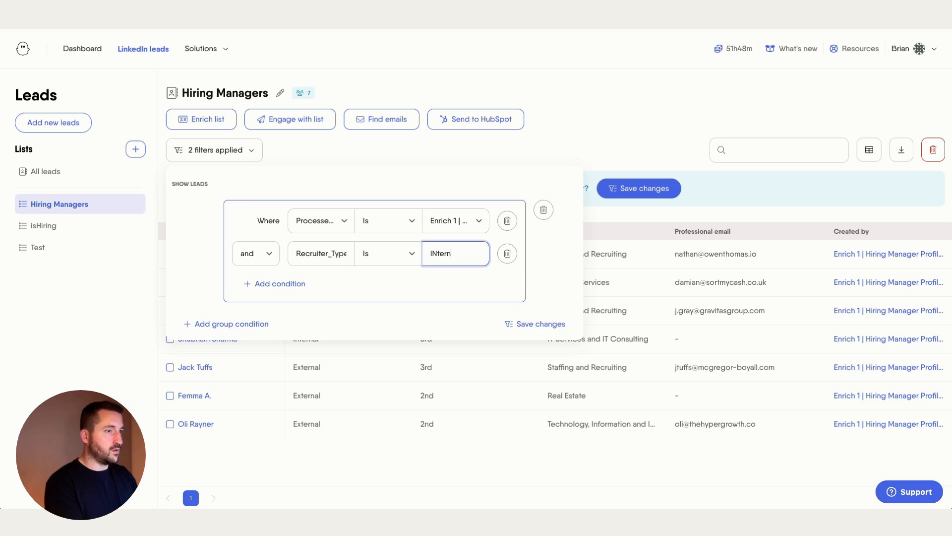
type("aal")
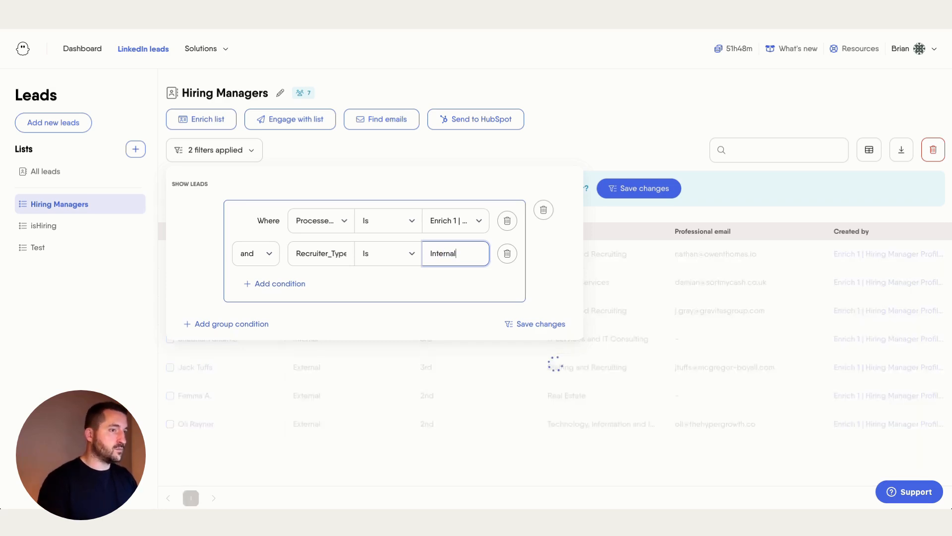
left_click(536, 323)
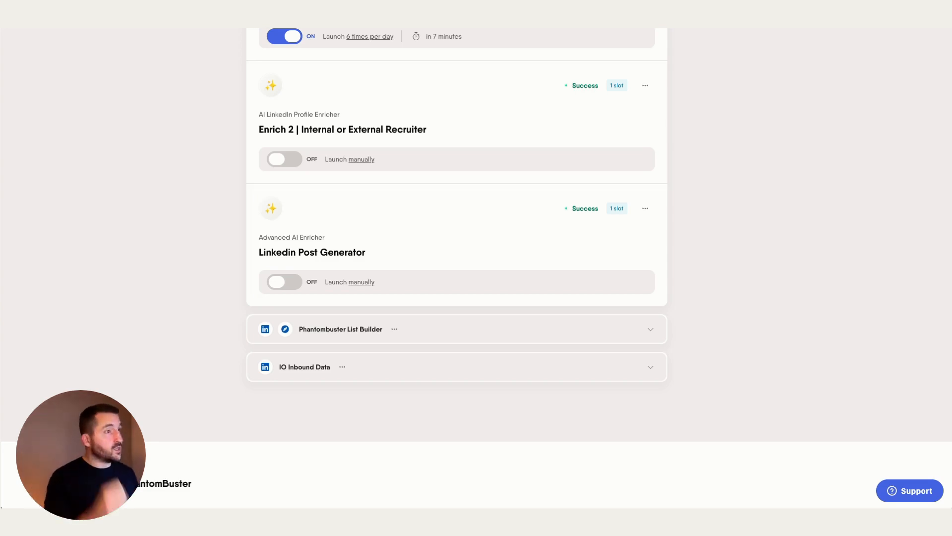
Open the Linkedin Post Generator phantom's setup at its Data to enrich step.
scroll(620, 129, "up", 15)
scroll(550, 138, "down", 3)
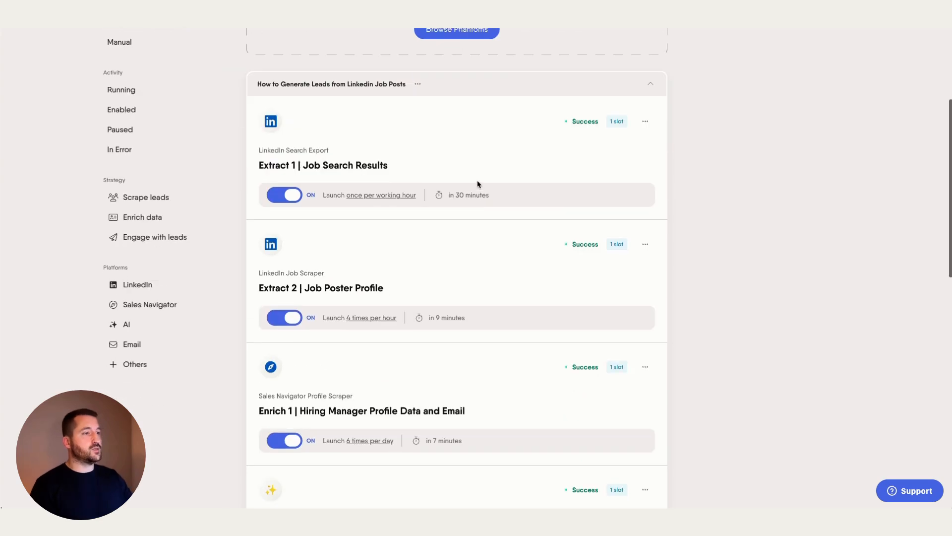
scroll(331, 278, "down", 10)
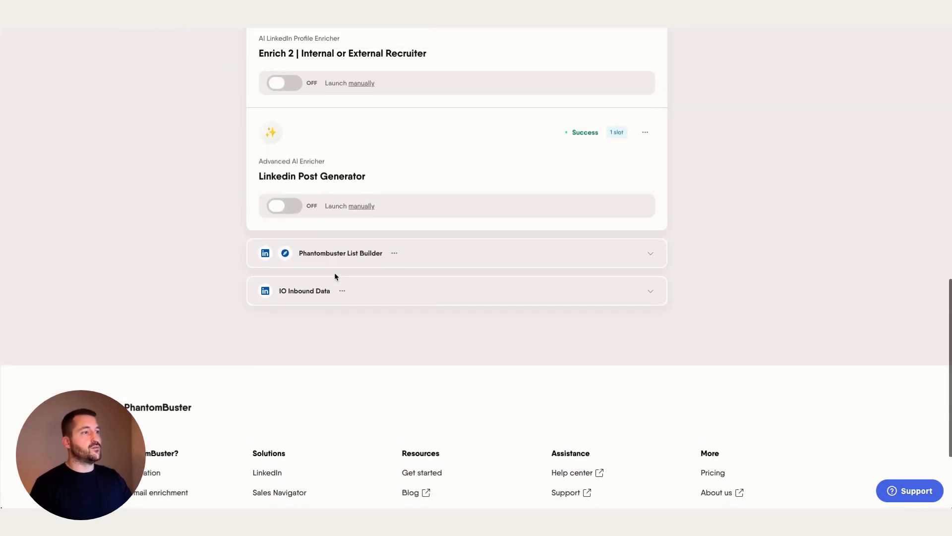
scroll(327, 248, "up", 1)
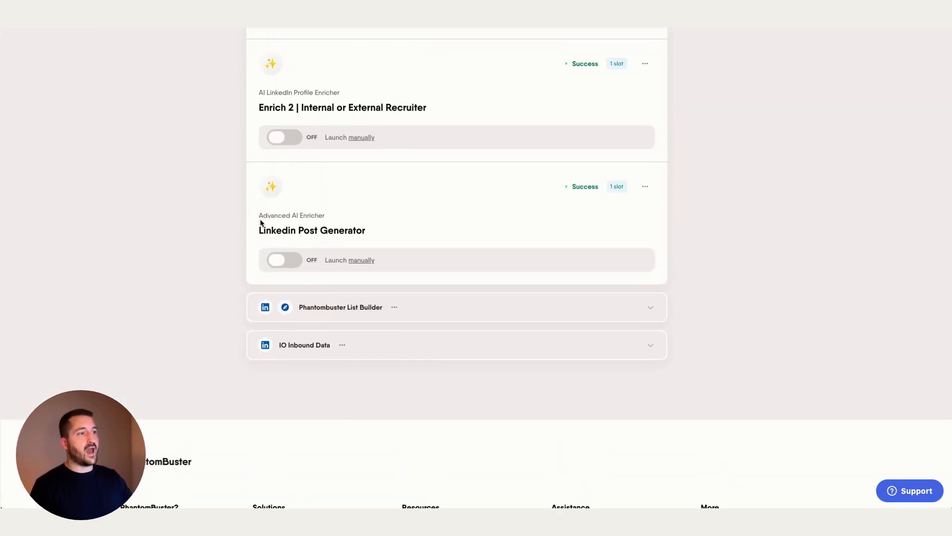
left_click(338, 233)
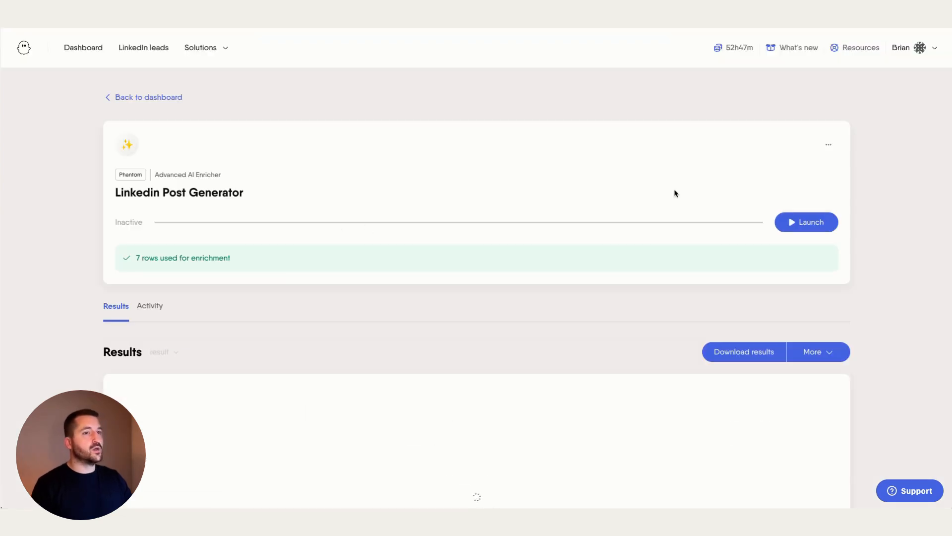
left_click(828, 148)
left_click(809, 168)
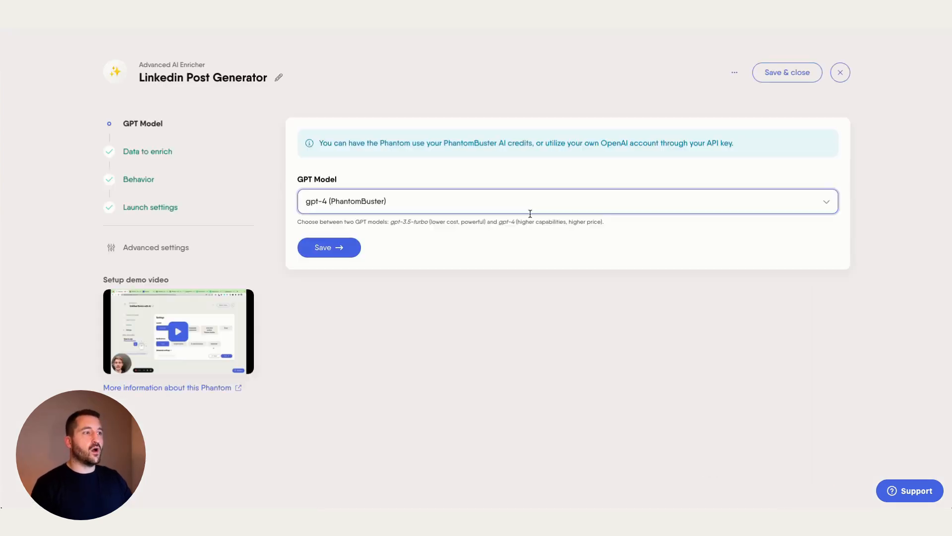
left_click(159, 155)
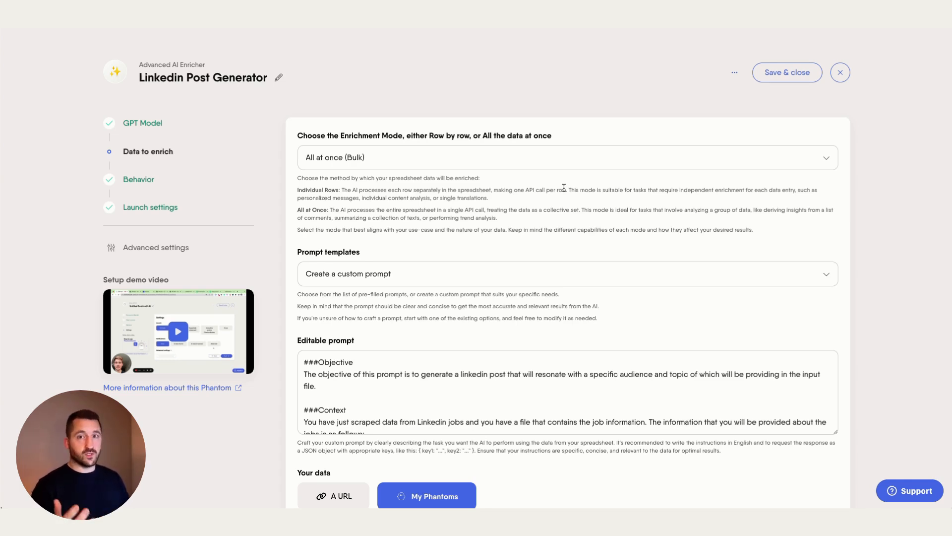
Make the Editable prompt box taller and read the LinkedIn post prompt down to Your data.
scroll(580, 232, "down", 2)
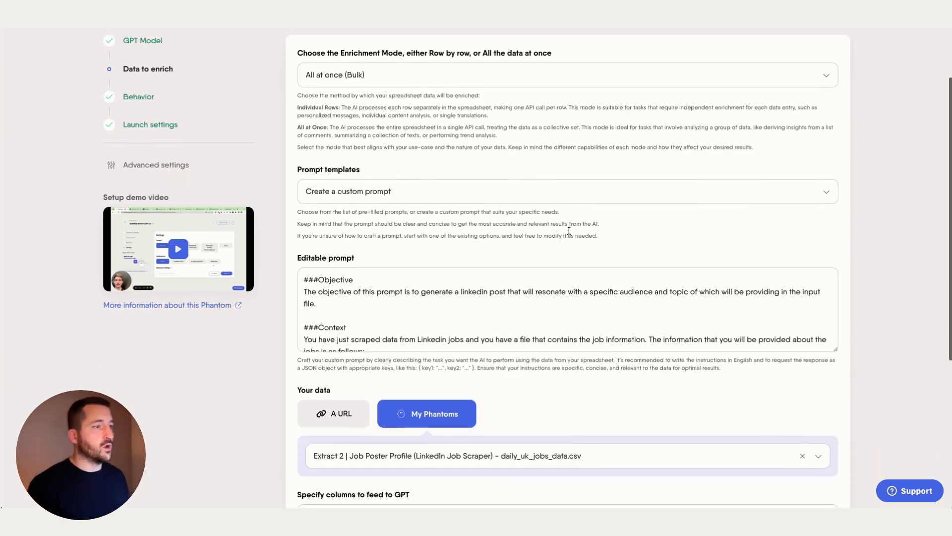
scroll(511, 296, "down", 2)
scroll(689, 306, "down", 5)
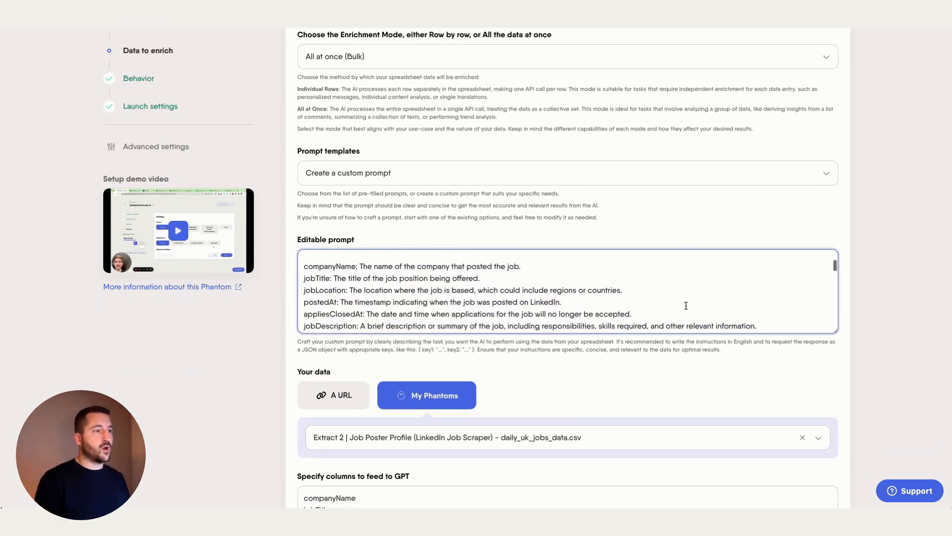
scroll(420, 284, "up", 1)
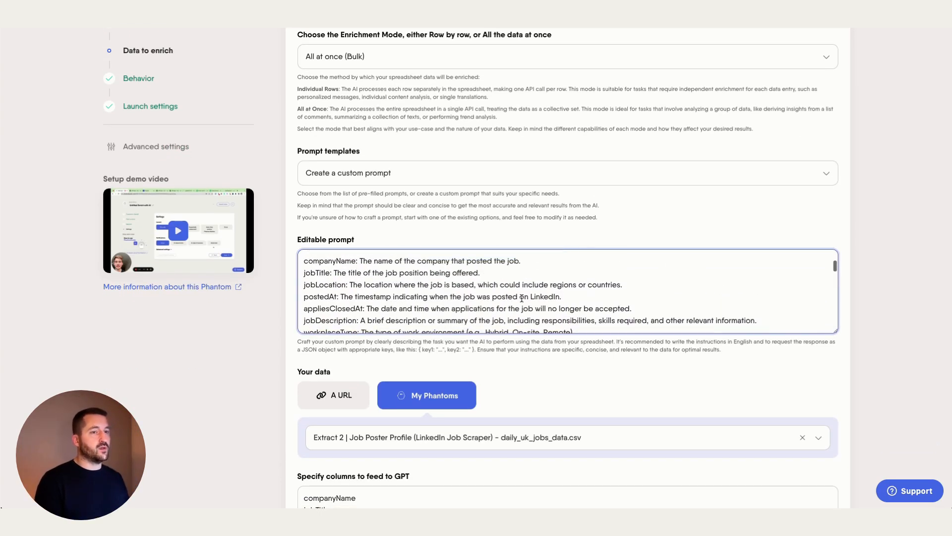
left_click_drag(835, 331, 836, 506)
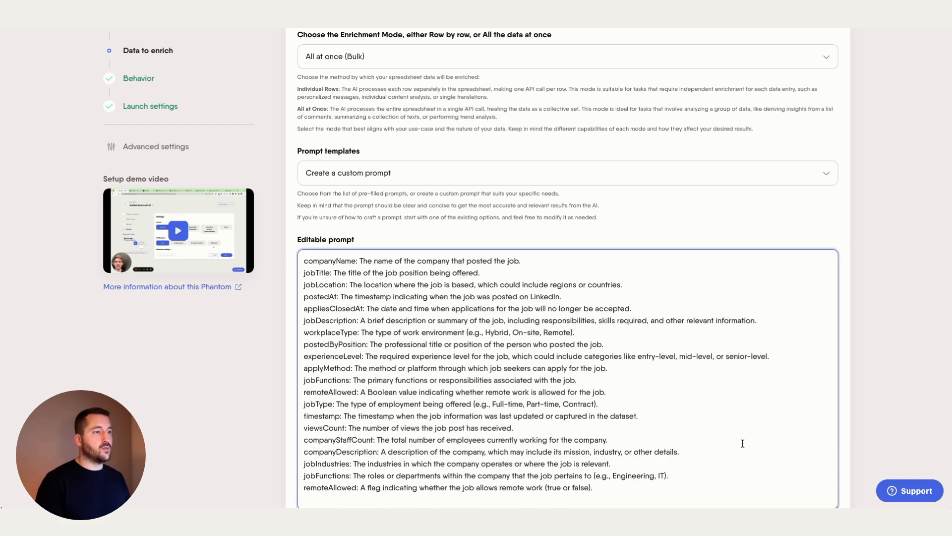
scroll(371, 365, "up", 1)
scroll(342, 346, "down", 2)
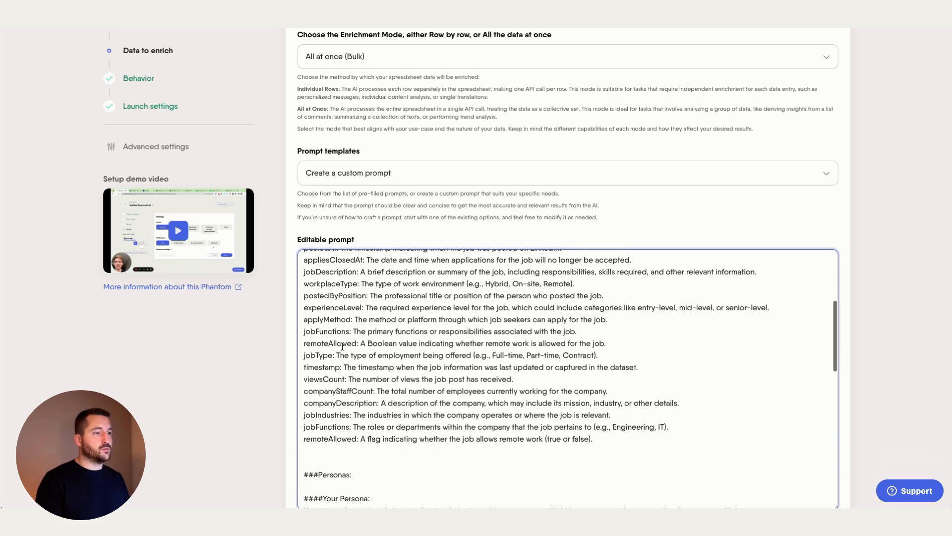
scroll(350, 346, "down", 6)
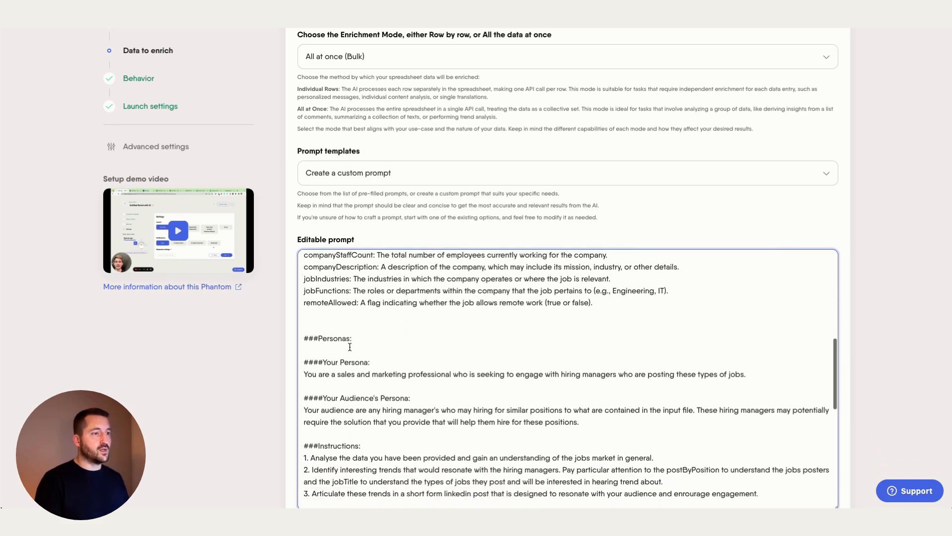
scroll(350, 347, "down", 4)
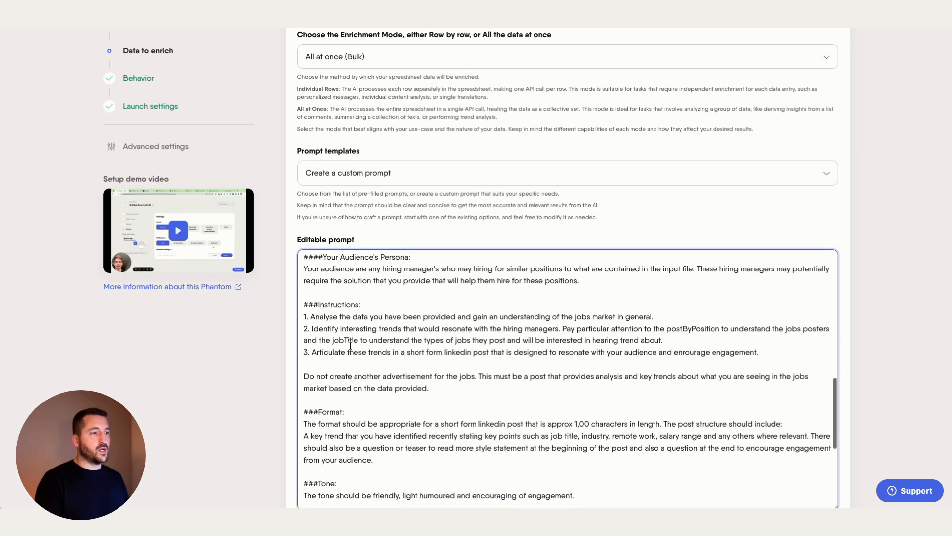
scroll(351, 345, "down", 4)
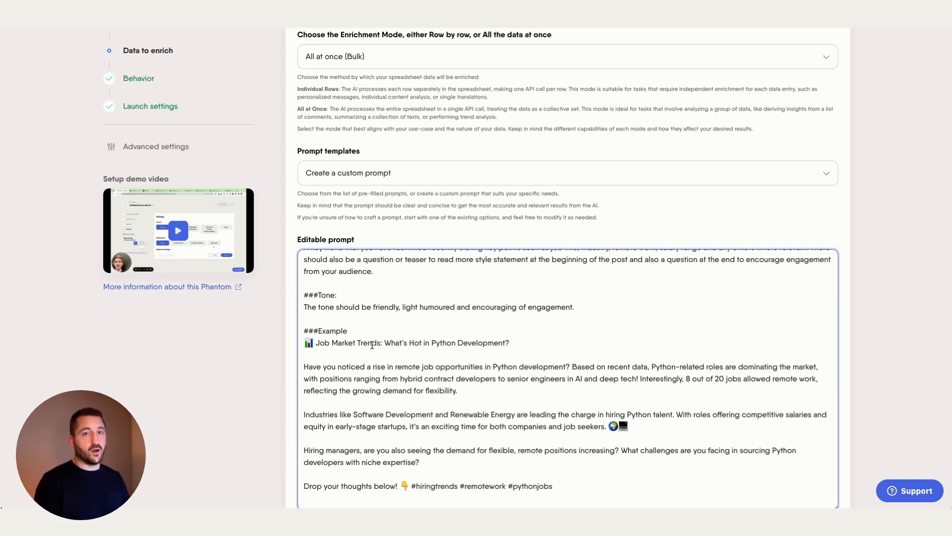
left_click(857, 302)
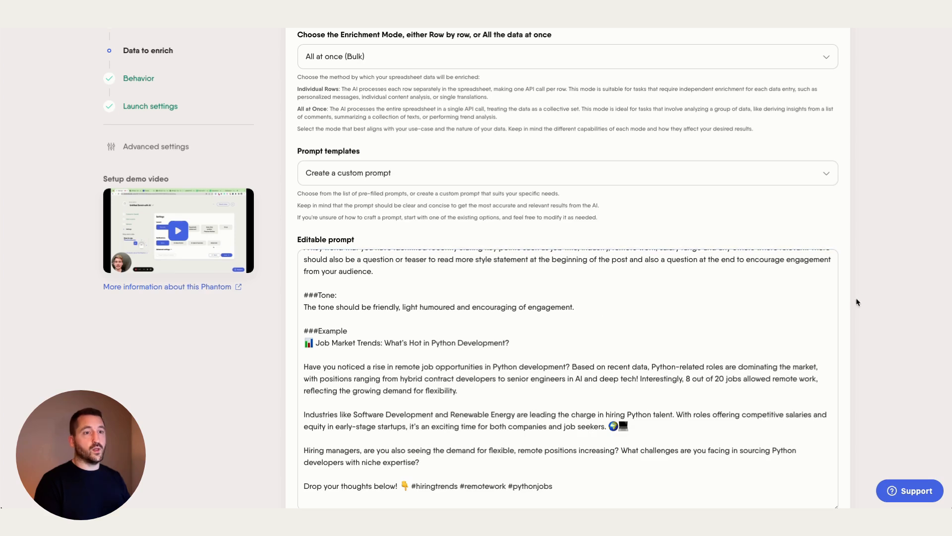
scroll(874, 295, "down", 3)
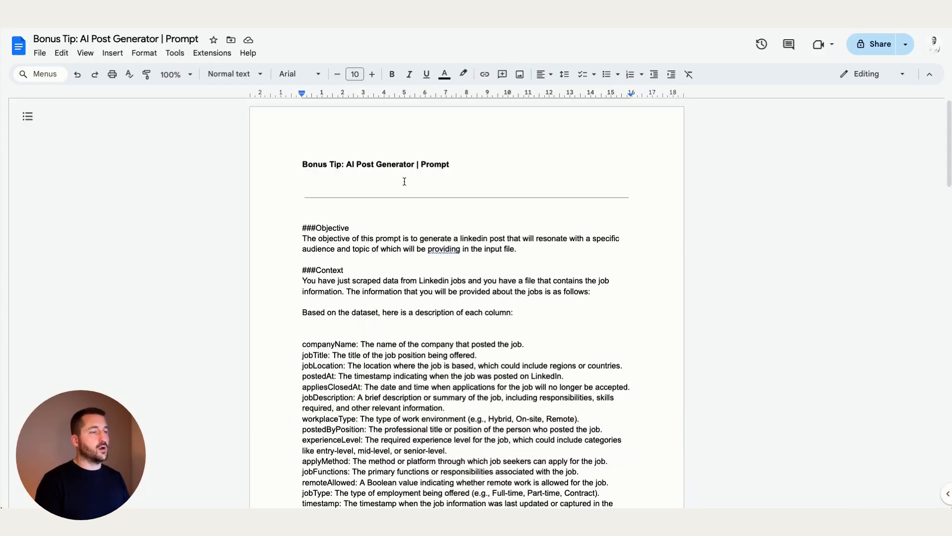
scroll(404, 182, "down", 2)
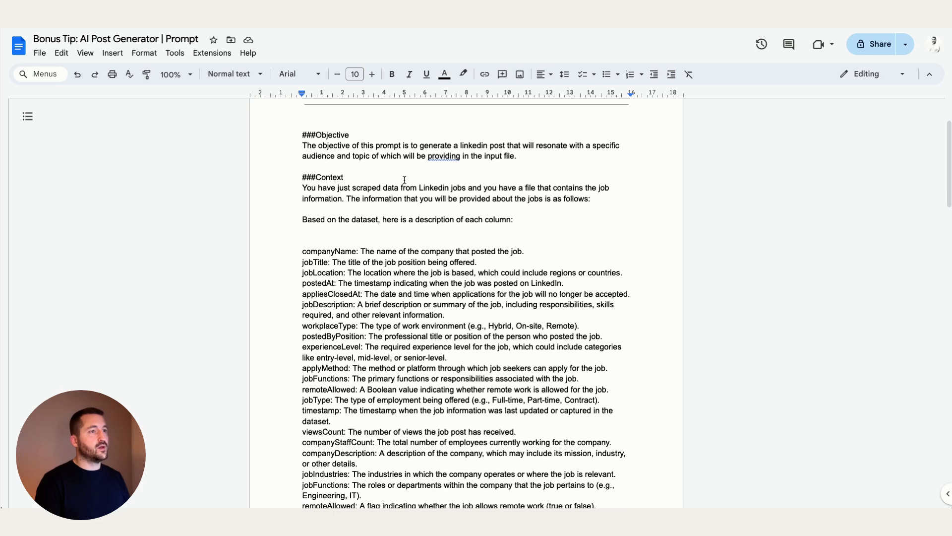
Scroll through the 'Bonus Tip: AI Post Generator | Prompt' doc and select the Example Response post.
scroll(405, 189, "up", 1)
scroll(405, 196, "down", 1)
scroll(405, 195, "down", 1)
scroll(397, 198, "up", 2)
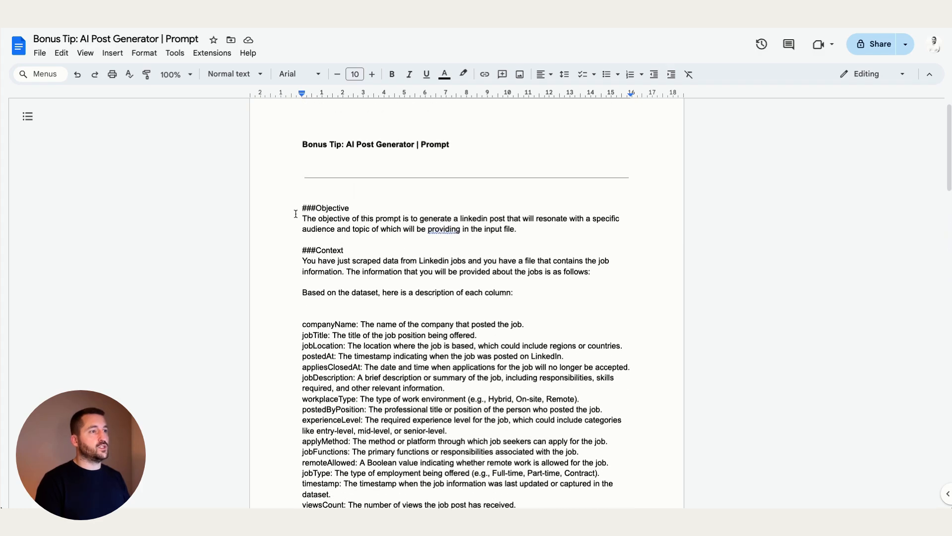
scroll(372, 203, "down", 2)
scroll(329, 209, "down", 5)
scroll(329, 209, "down", 9)
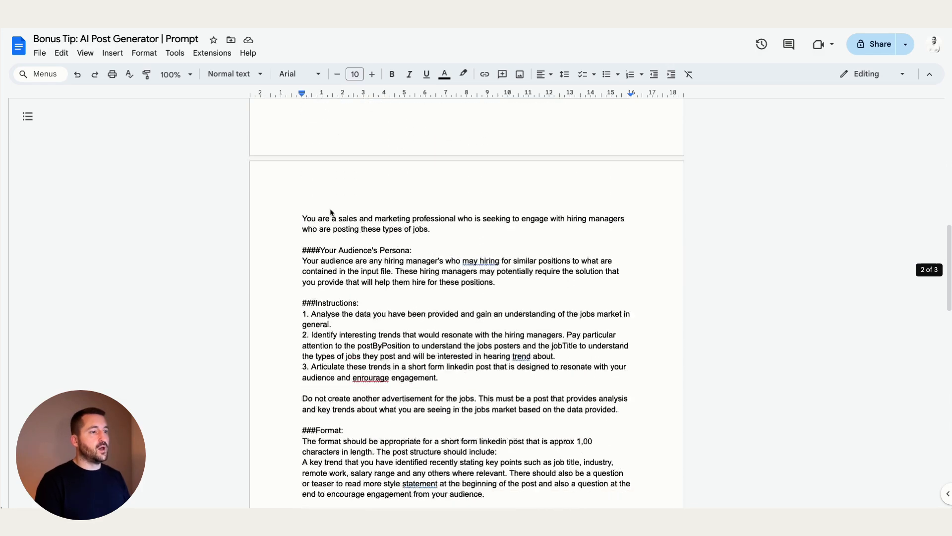
scroll(364, 159, "down", 2)
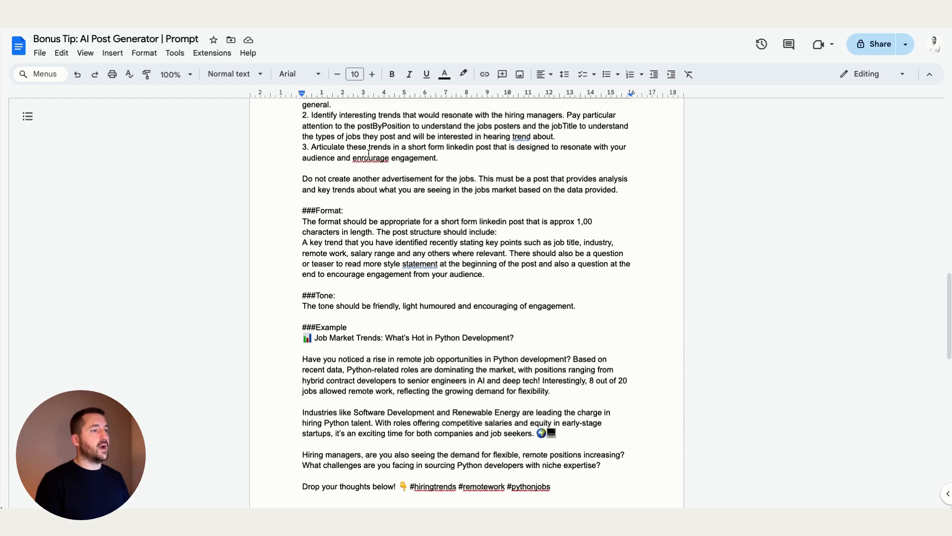
scroll(355, 236, "down", 6)
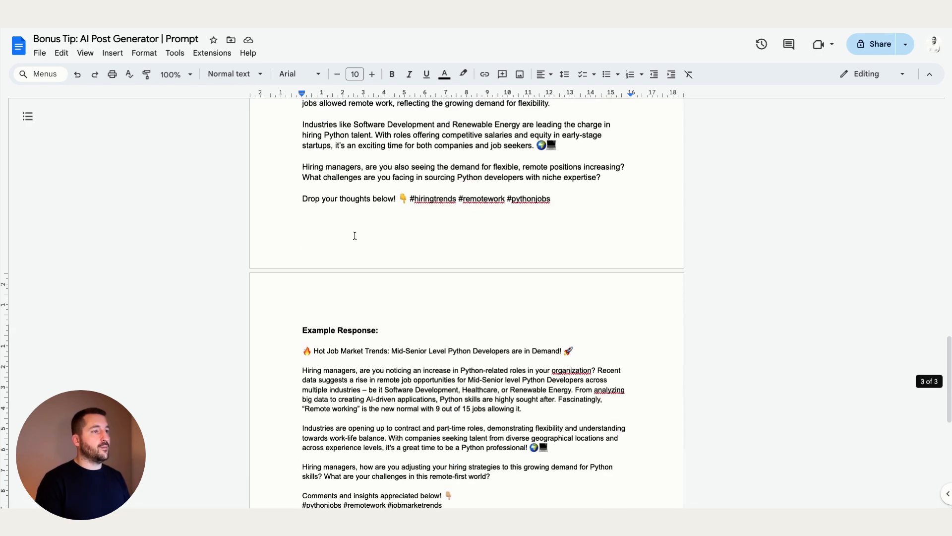
scroll(352, 193, "up", 2)
scroll(353, 193, "up", 8)
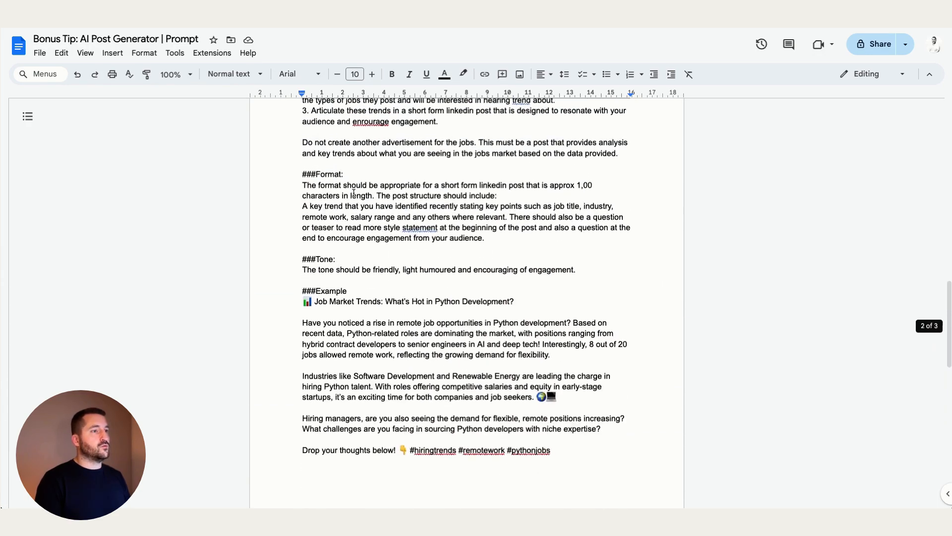
scroll(353, 193, "down", 11)
scroll(354, 193, "down", 1)
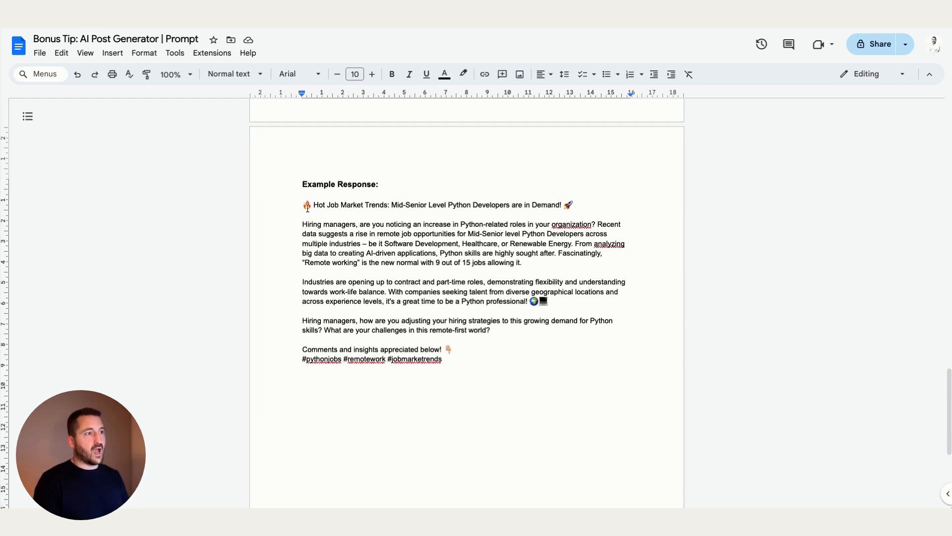
left_click_drag(303, 206, 480, 359)
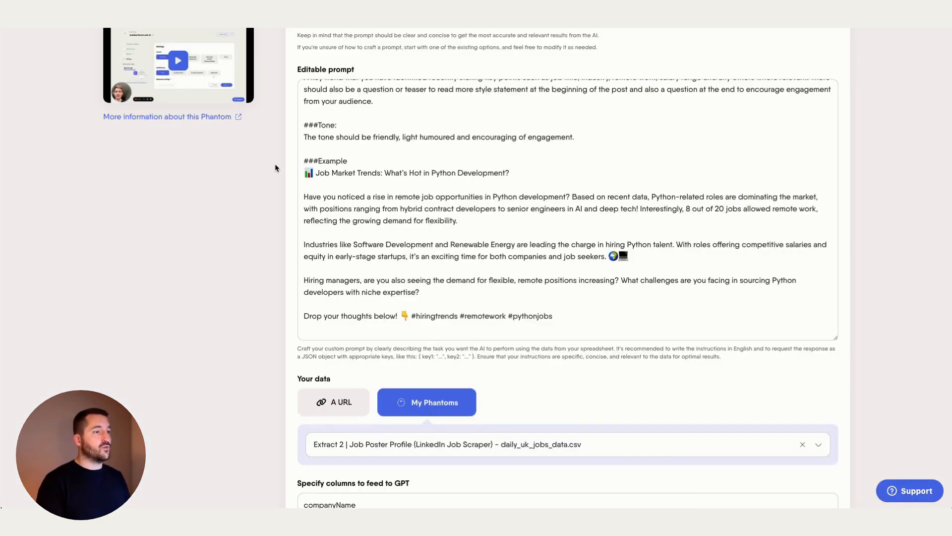
scroll(186, 157, "up", 10)
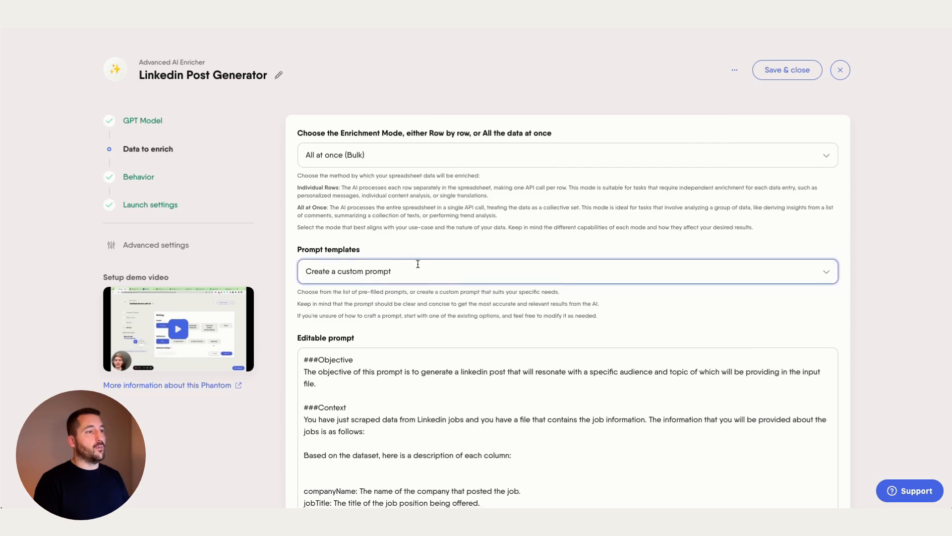
Check that the Linkedin Post Generator's data source is the job scraper CSV.
scroll(417, 264, "down", 5)
scroll(278, 278, "down", 6)
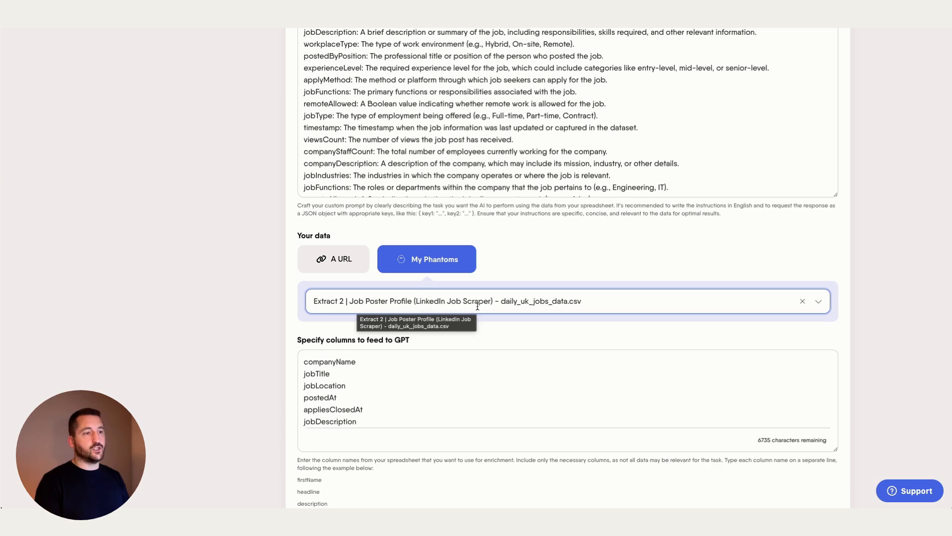
scroll(223, 289, "down", 2)
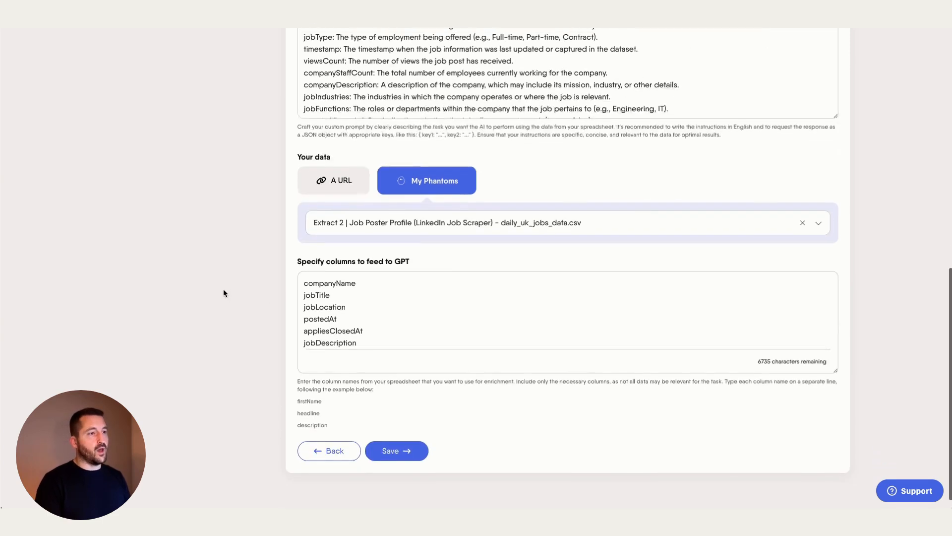
scroll(357, 294, "down", 1)
scroll(347, 294, "down", 1)
scroll(330, 295, "up", 1)
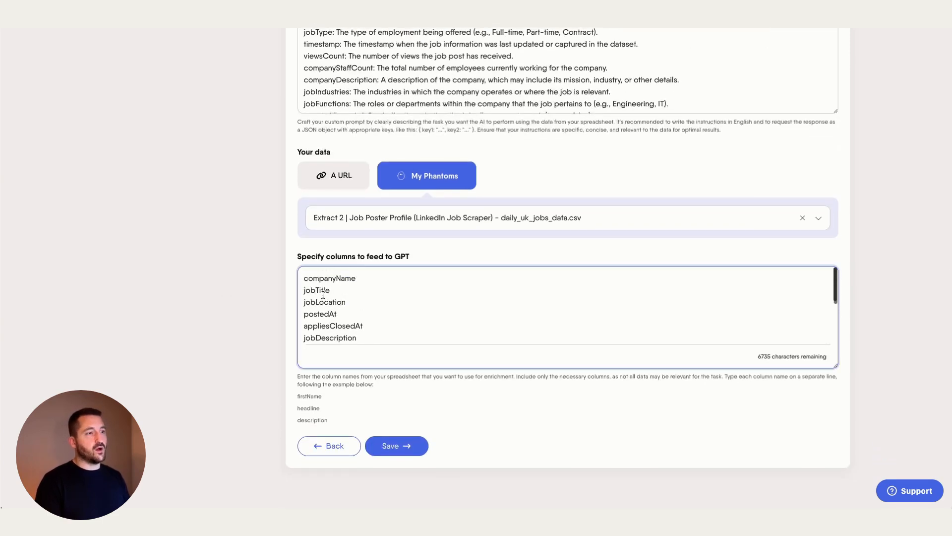
scroll(324, 295, "down", 3)
scroll(322, 294, "down", 5)
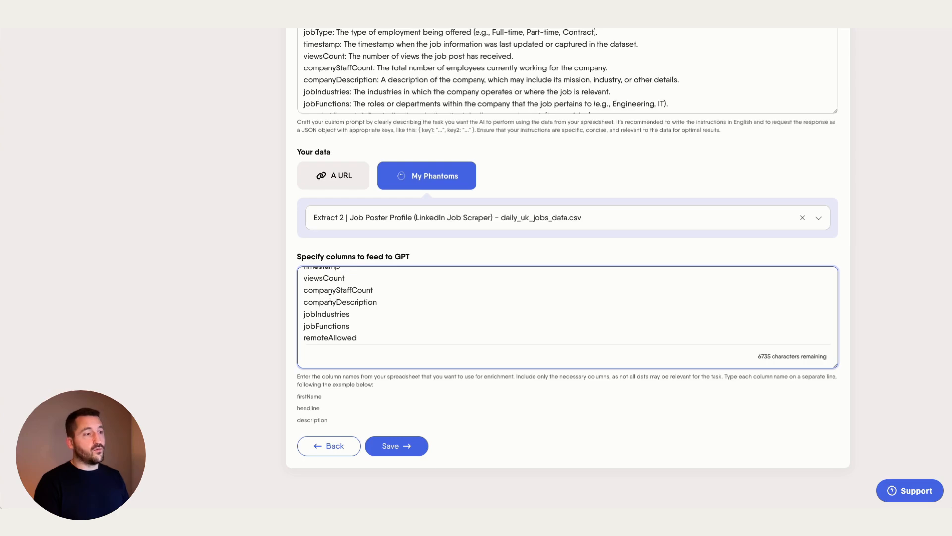
Confirm the columns fed to GPT, save and close the setup, and reselect the doc's example post.
scroll(329, 297, "up", 10)
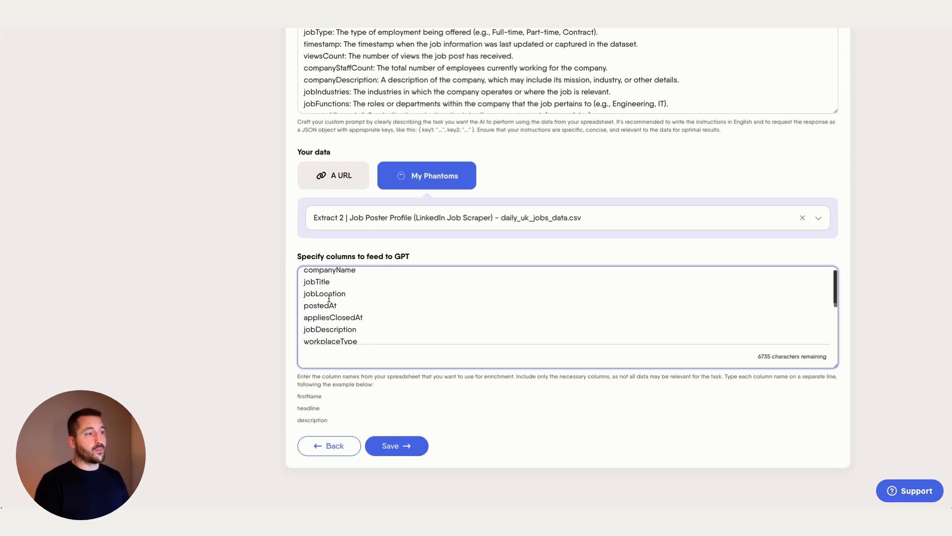
scroll(329, 297, "down", 10)
scroll(329, 298, "up", 10)
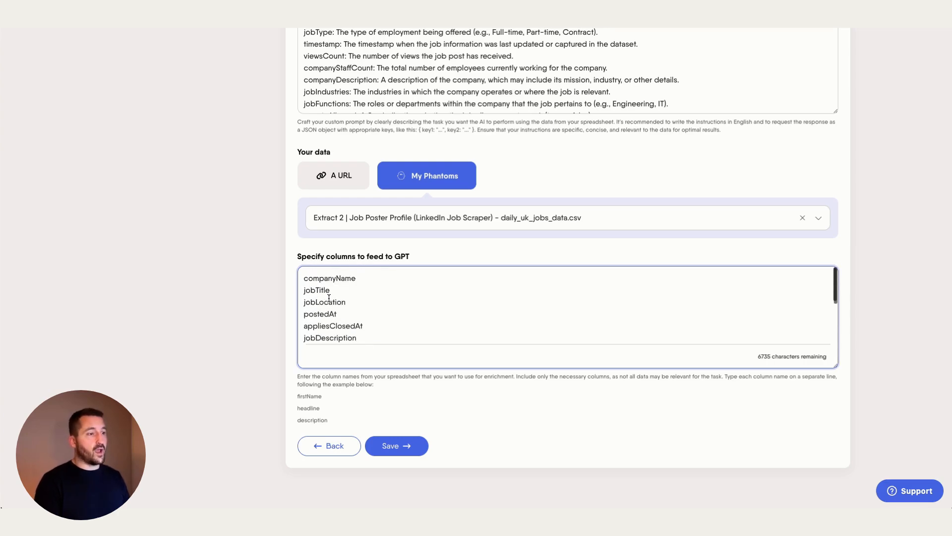
scroll(257, 316, "up", 1)
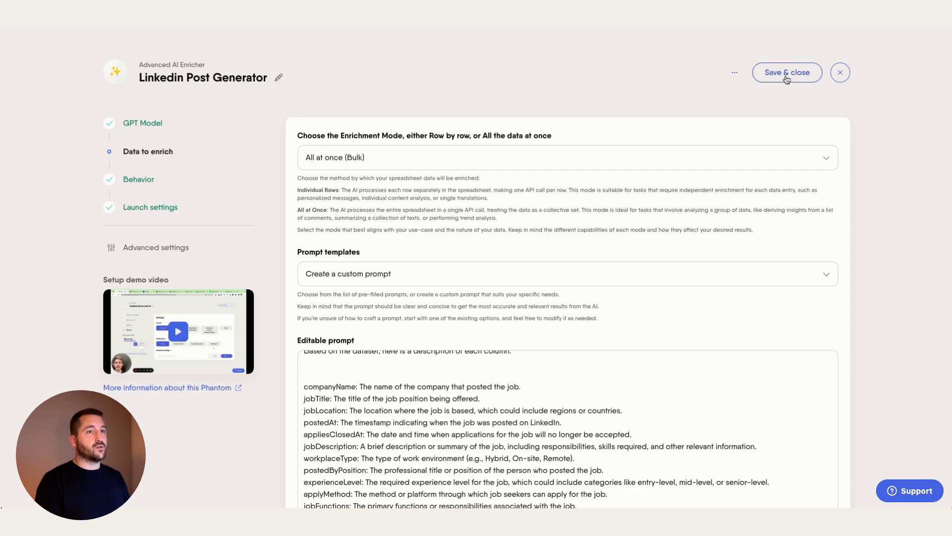
left_click(787, 72)
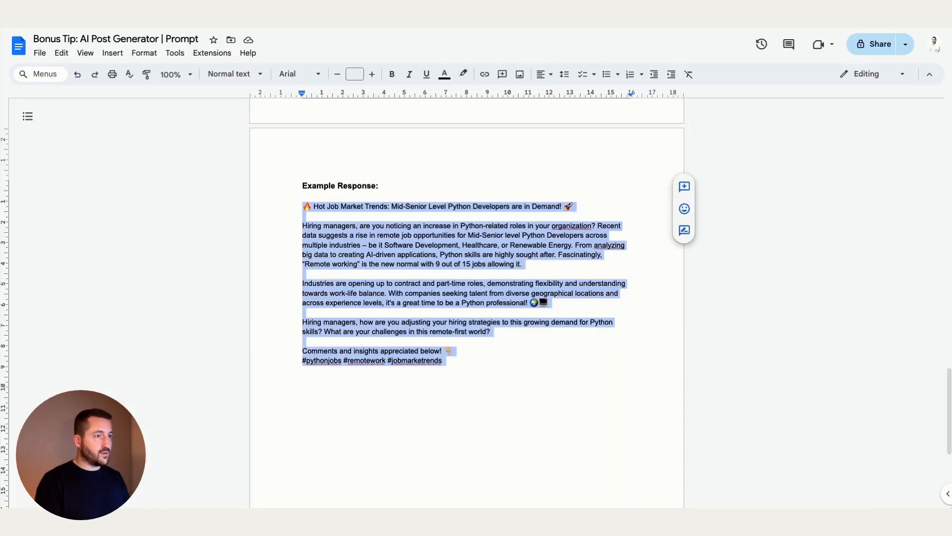
left_click_drag(287, 209, 446, 370)
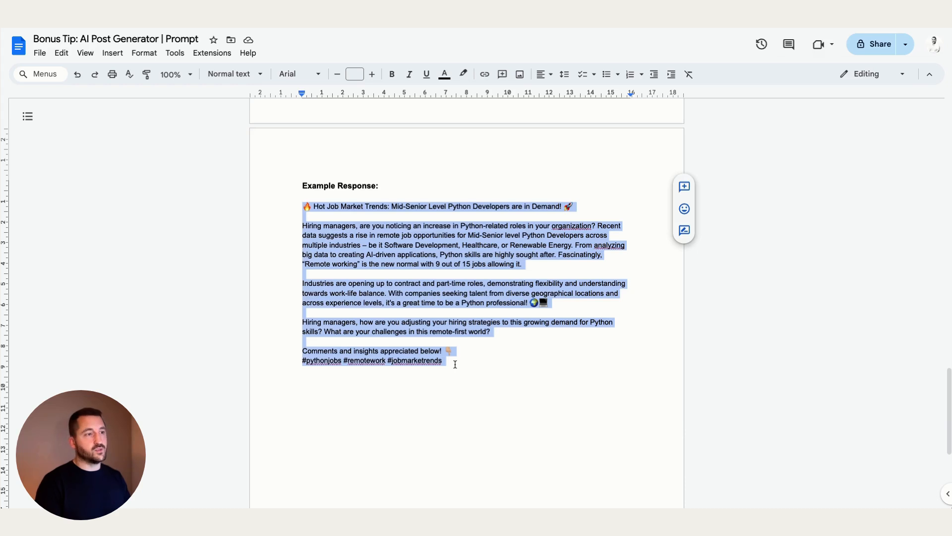